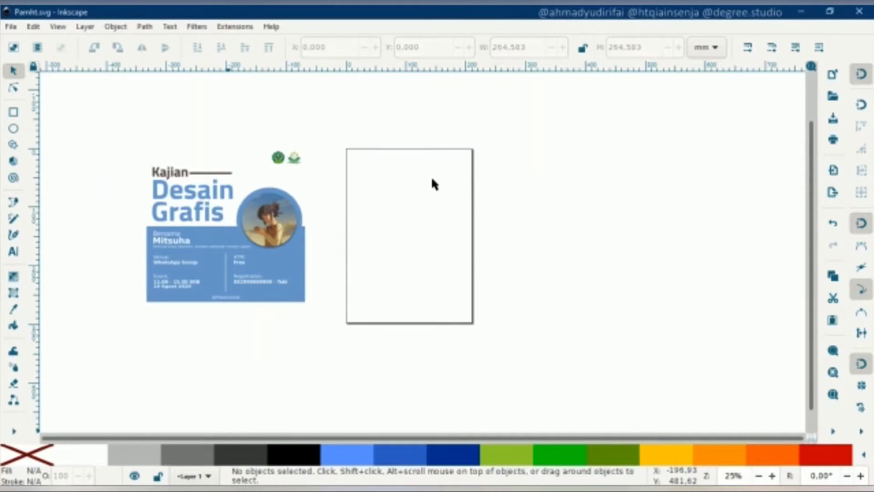
click(286, 202)
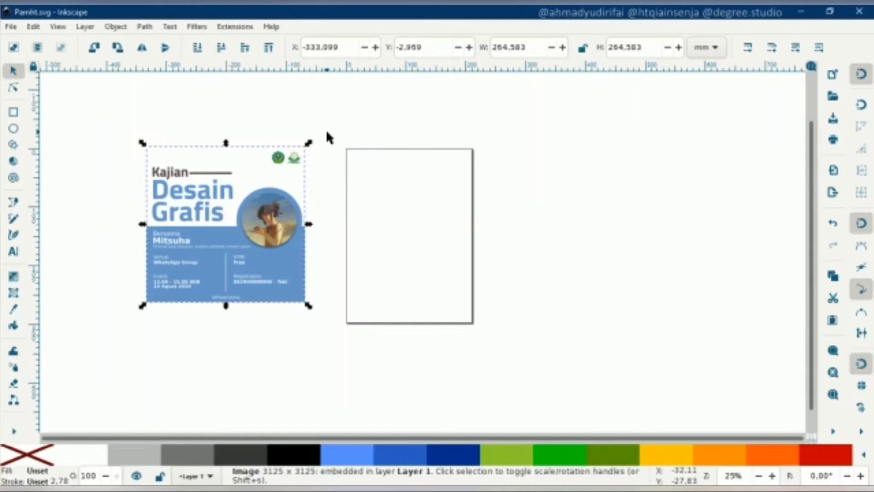
drag(327, 132, 503, 333)
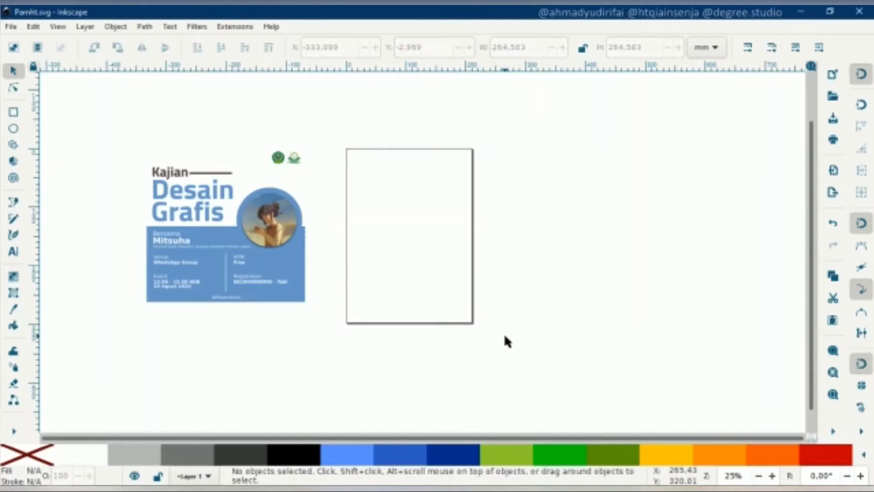
Step: Set the custom page size units to px in the document properties
click(12, 26)
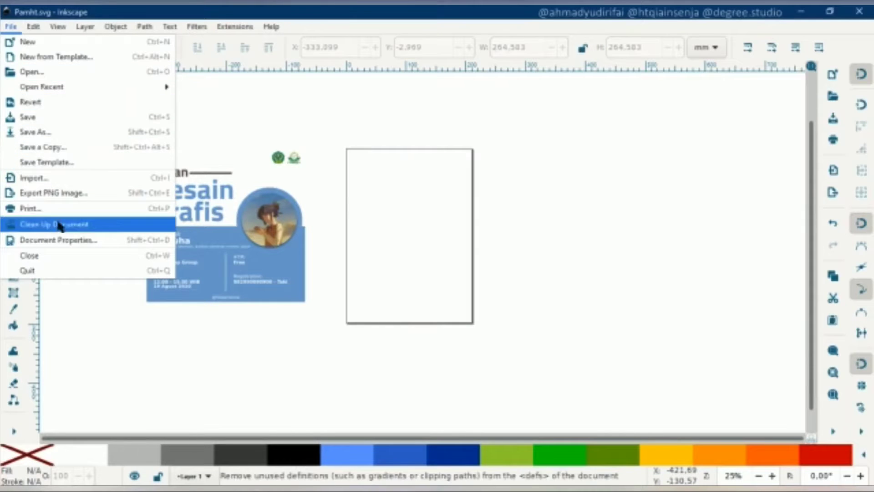
click(60, 240)
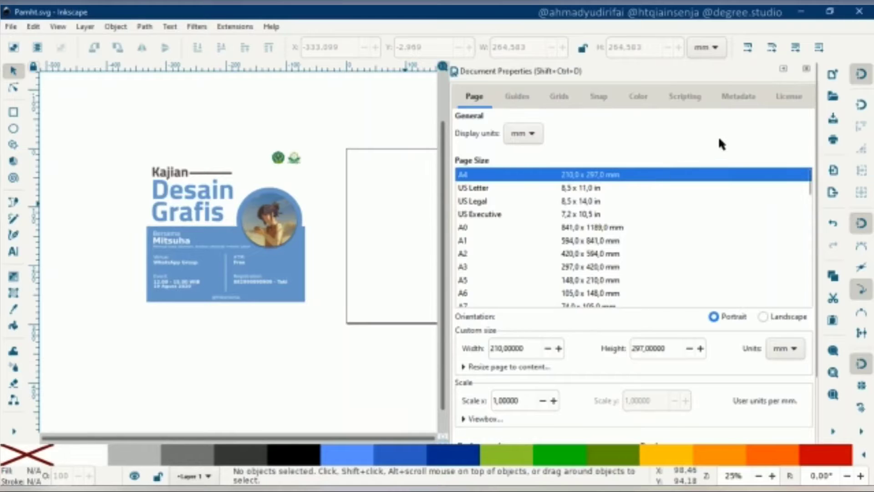
scroll(717, 135, down, 2)
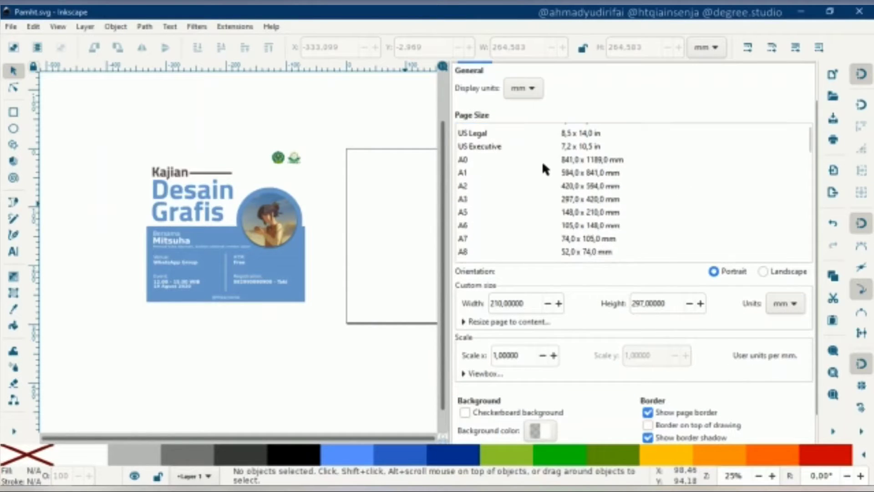
scroll(542, 164, down, 1)
scroll(604, 204, down, 8)
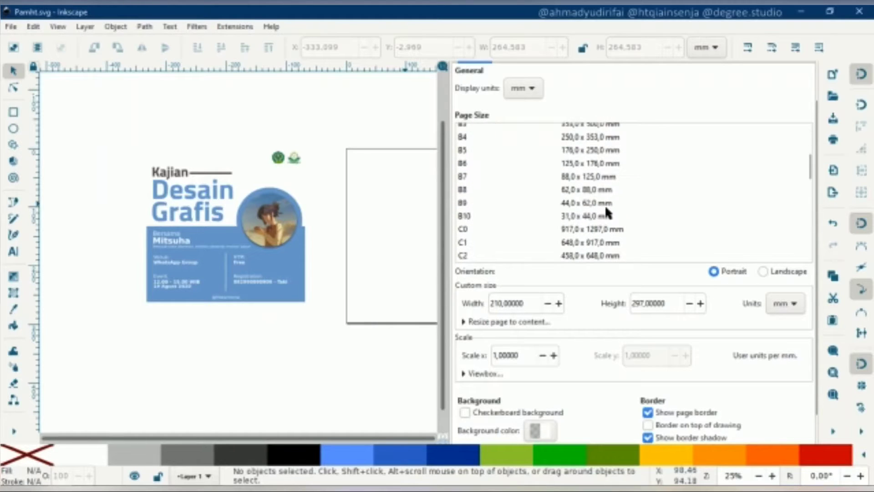
scroll(596, 308, down, 1)
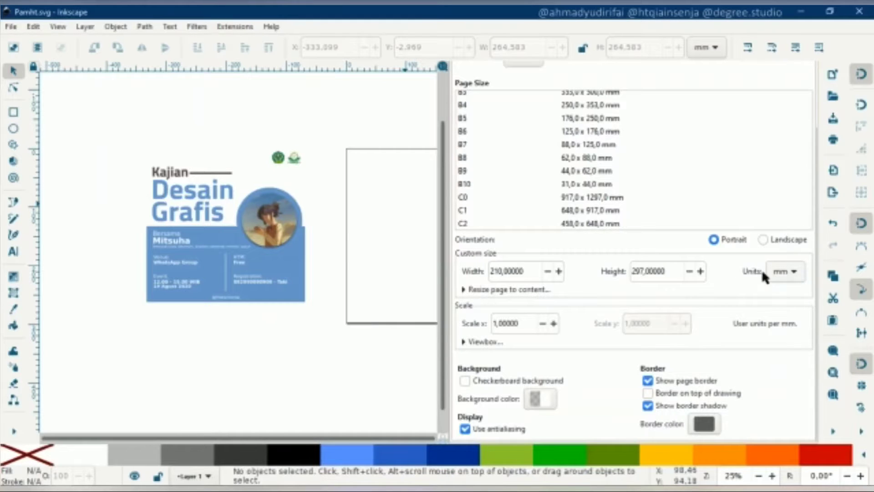
click(794, 272)
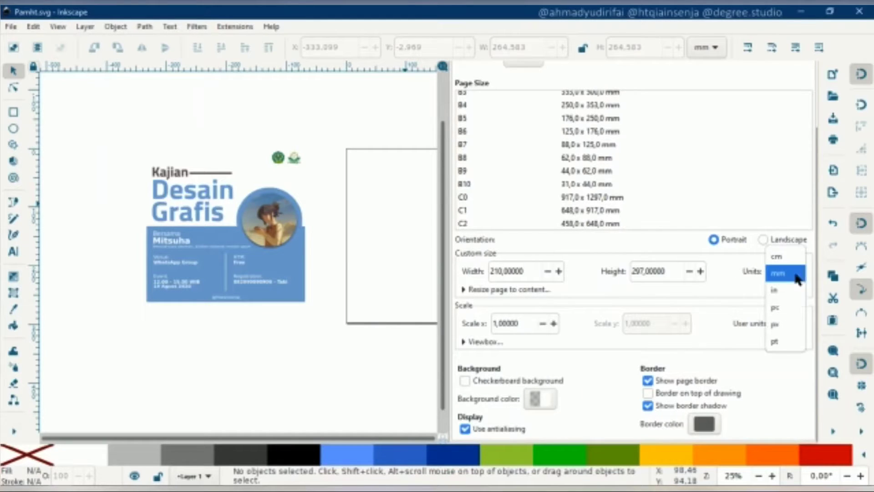
click(788, 325)
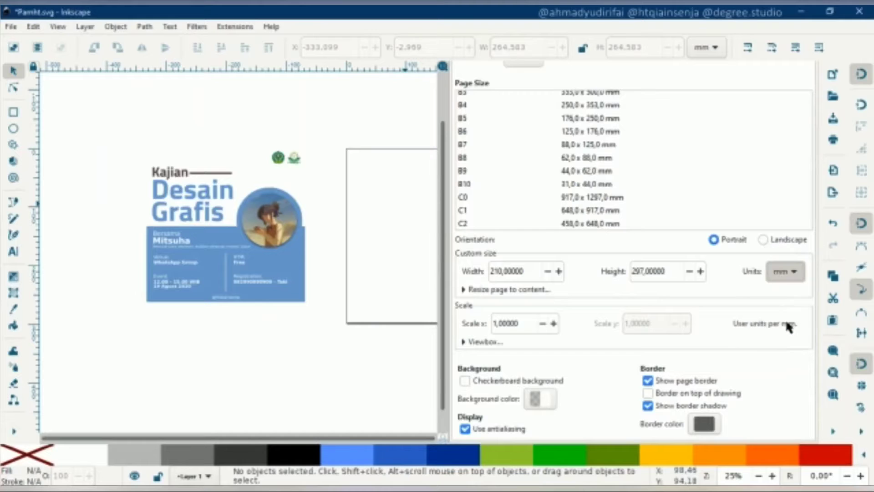
Step: Set the custom page width and height to 1000 px each
drag(531, 271, 488, 269)
text(1000)
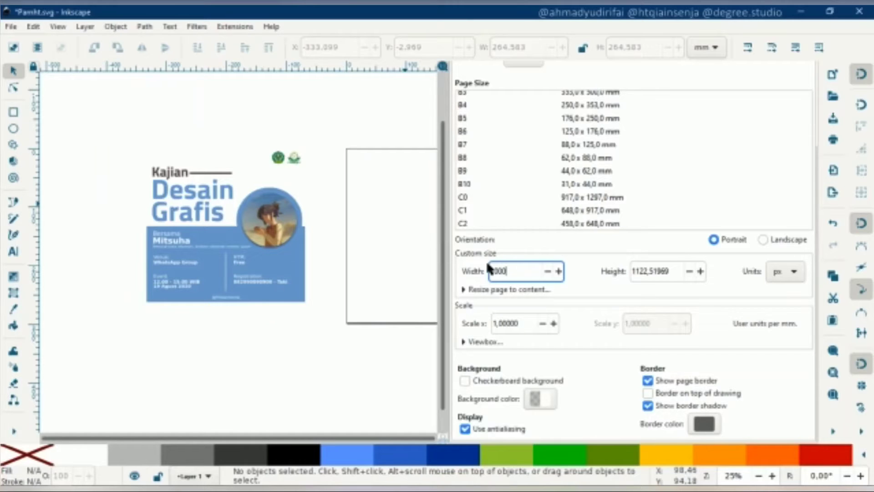
key(Return)
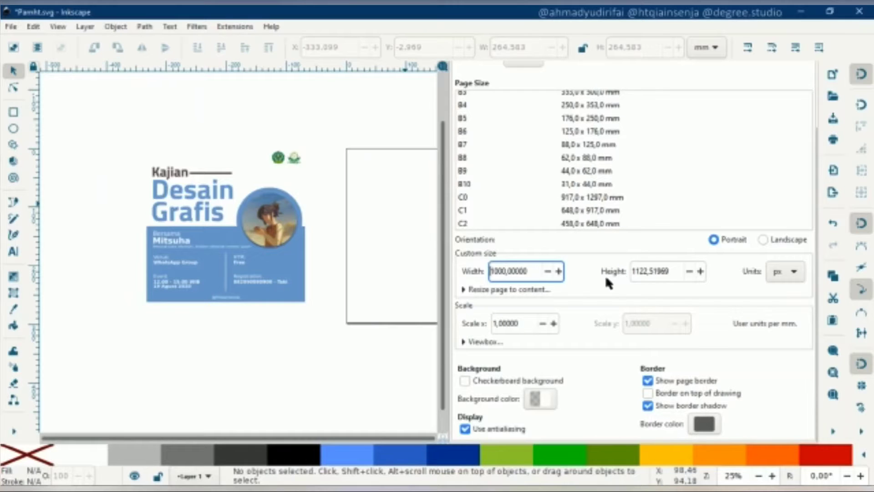
drag(677, 272, 624, 271)
text(1000)
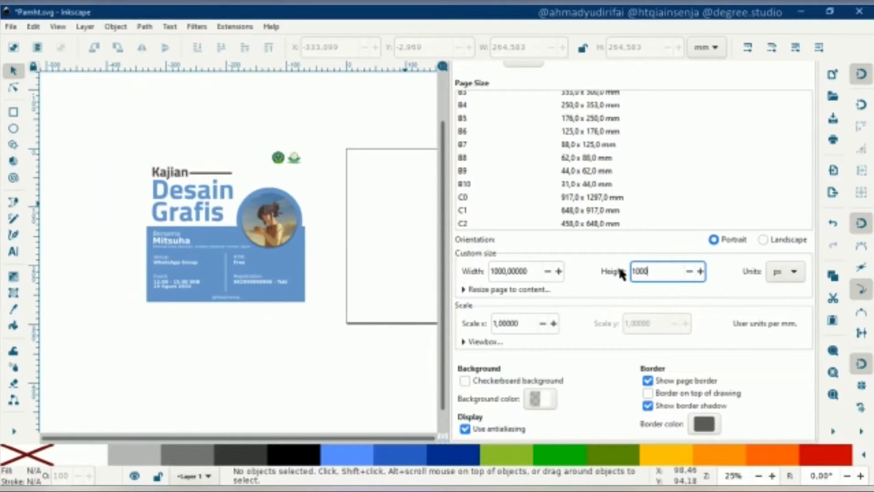
key(Return)
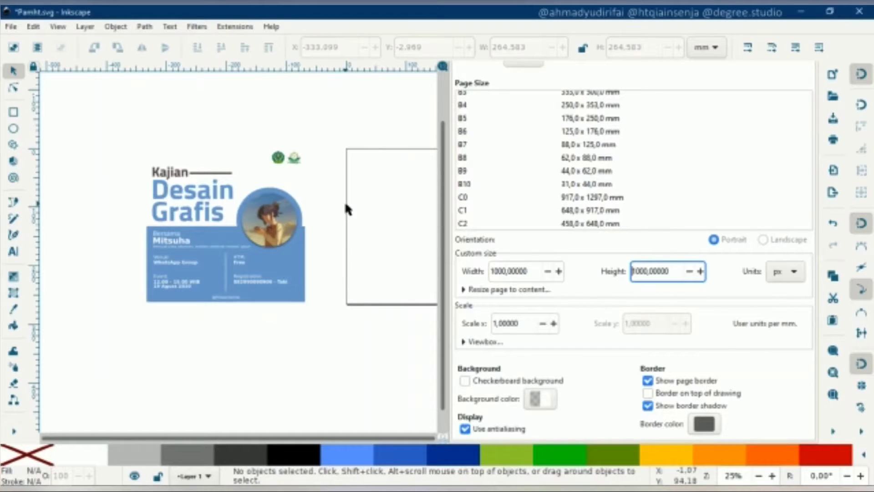
Step: Turn on the checkerboard background in the document properties and save the document
click(465, 379)
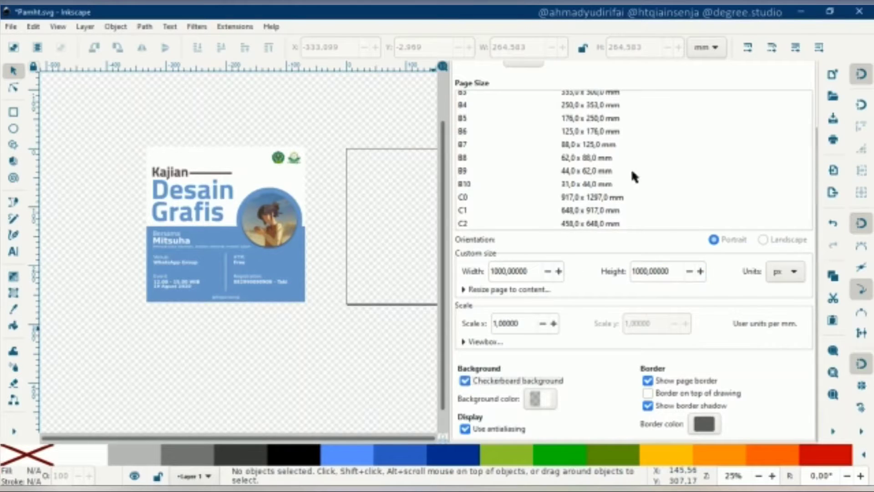
scroll(782, 82, up, 3)
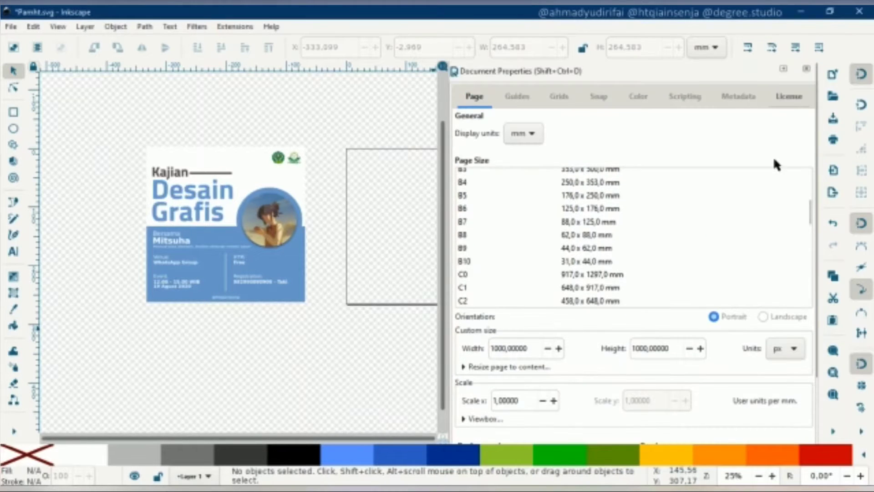
click(783, 69)
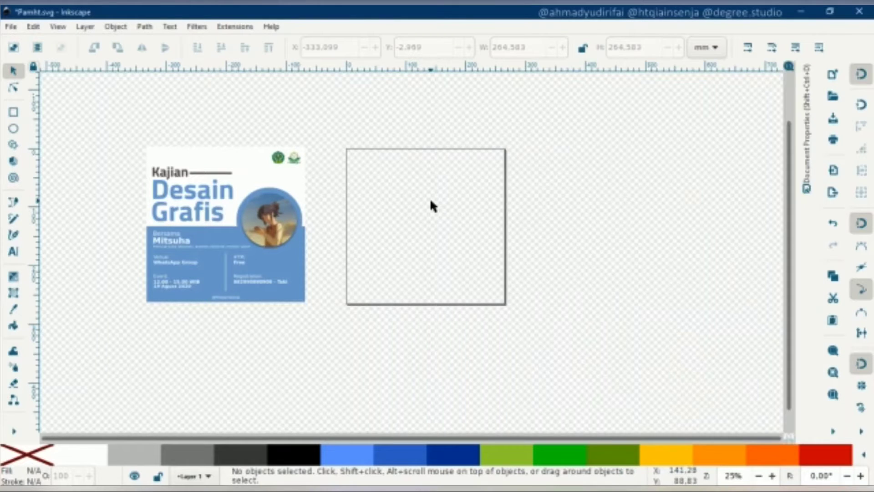
key(ctrl+s)
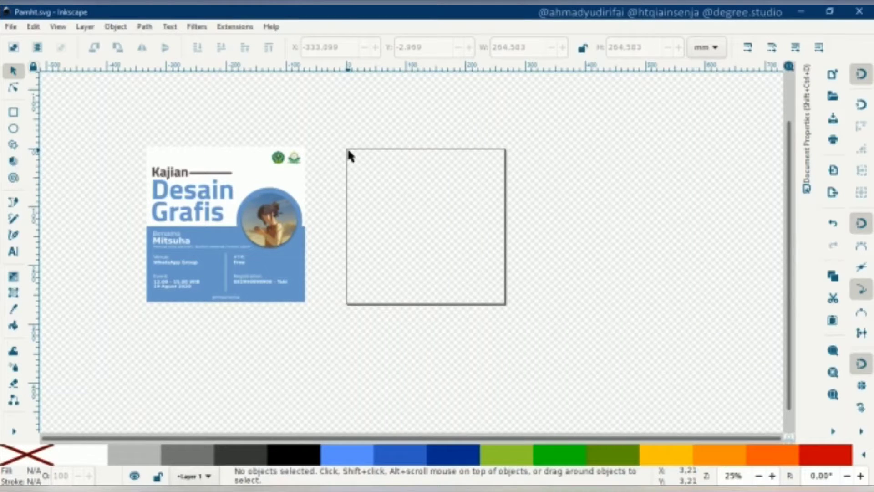
Step: Activate the Rectangle tool and enable snapping to the page border
click(13, 112)
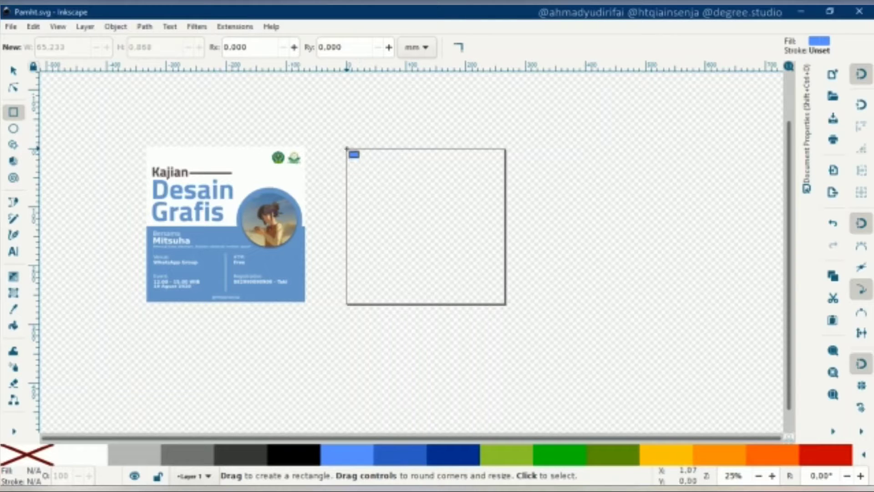
ctrl+scroll(347, 148, up, 2)
ctrl+scroll(348, 152, down, 1)
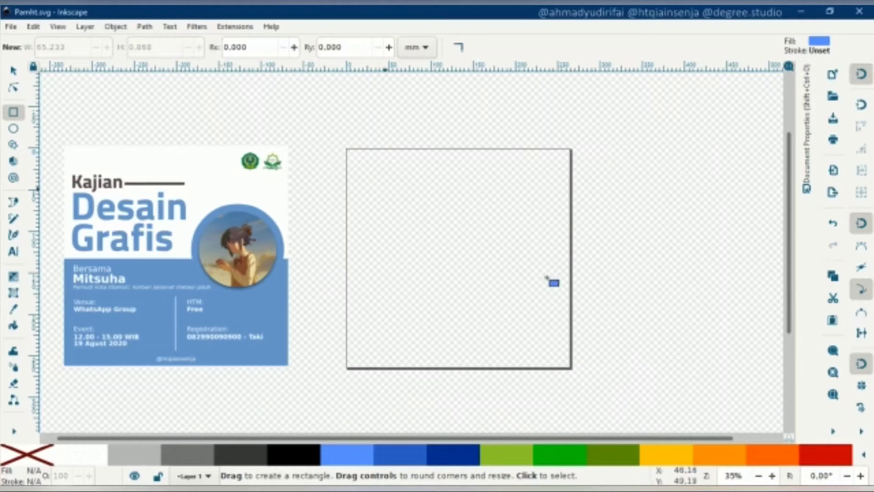
click(861, 428)
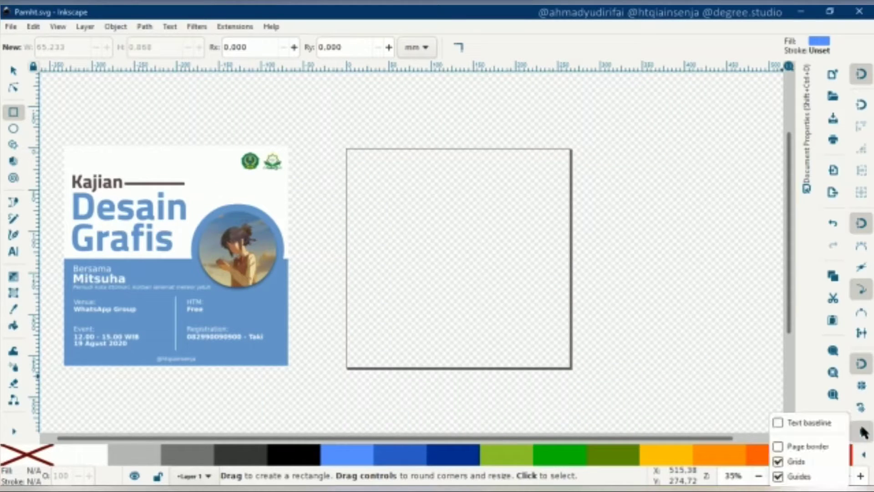
click(837, 448)
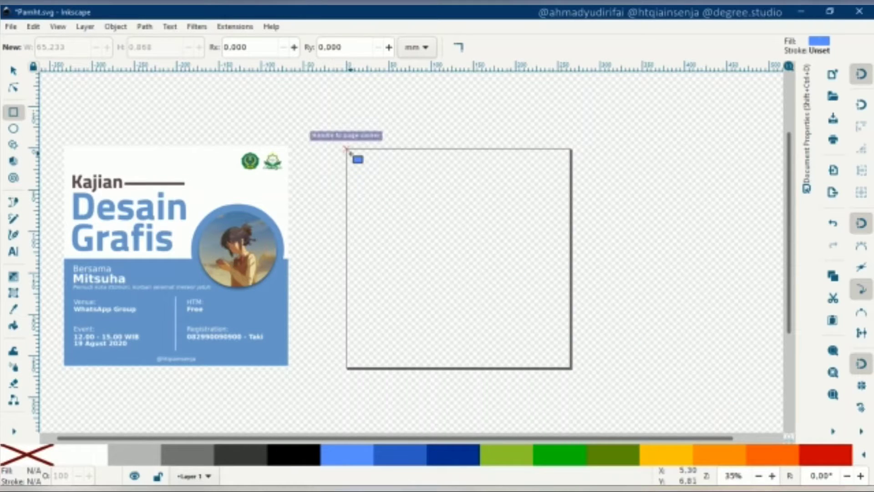
Step: Draw a rectangle covering the whole page, about 264.6 mm square, and fill it with white
mouse_move(348, 150)
mouse_down()
mouse_move(442, 254)
mouse_move(569, 365)
mouse_up()
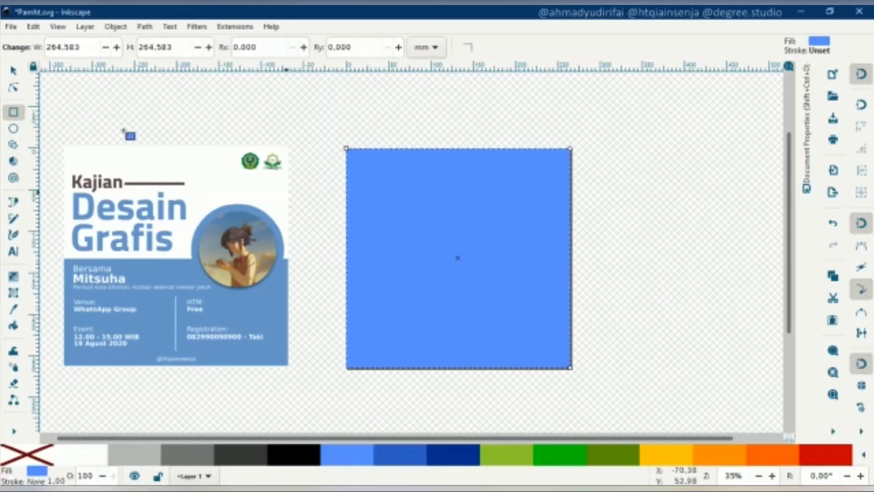
click(14, 71)
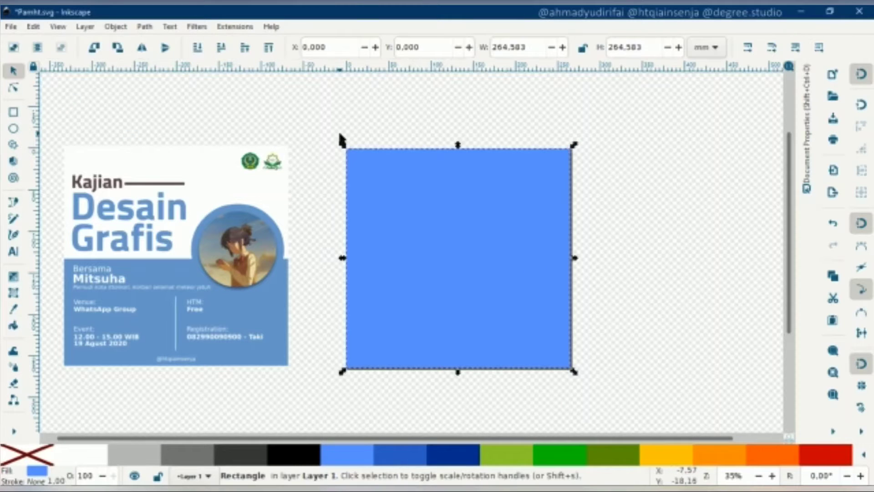
click(84, 452)
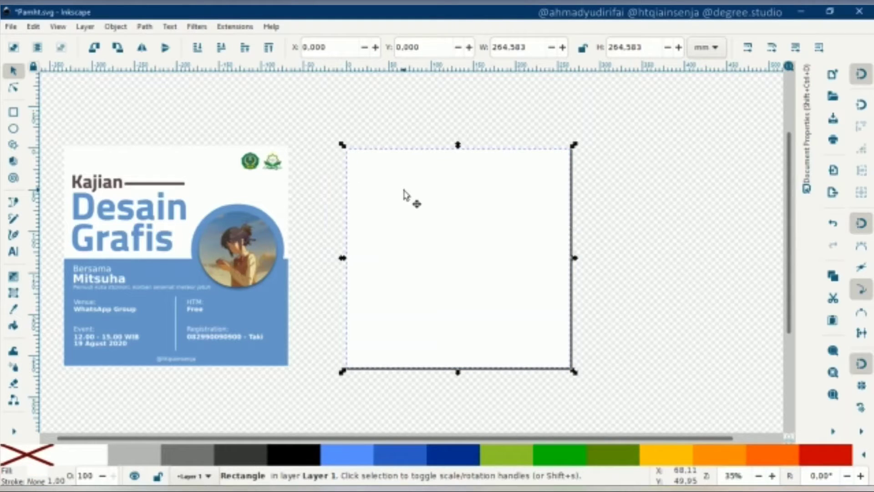
Step: Duplicate the white rectangle, shrinking the copy to the page's lower half, about 131 mm high, and fill it with blue 6699FF
right_click(459, 199)
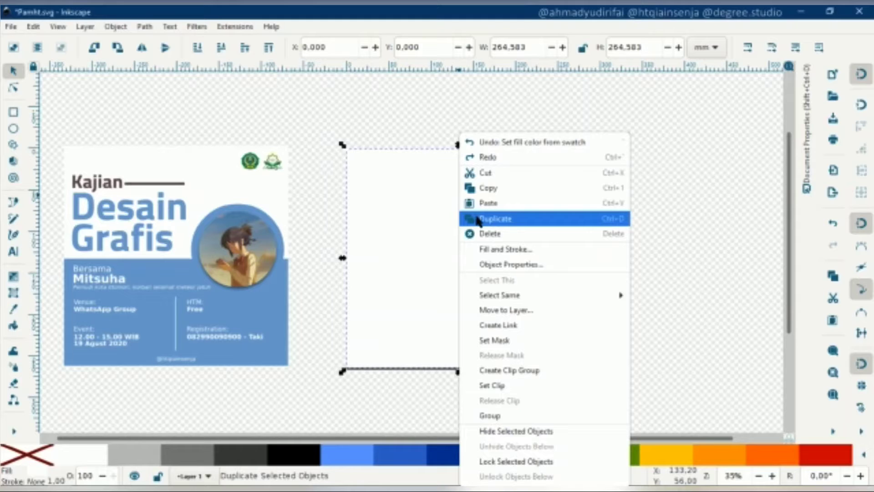
click(478, 221)
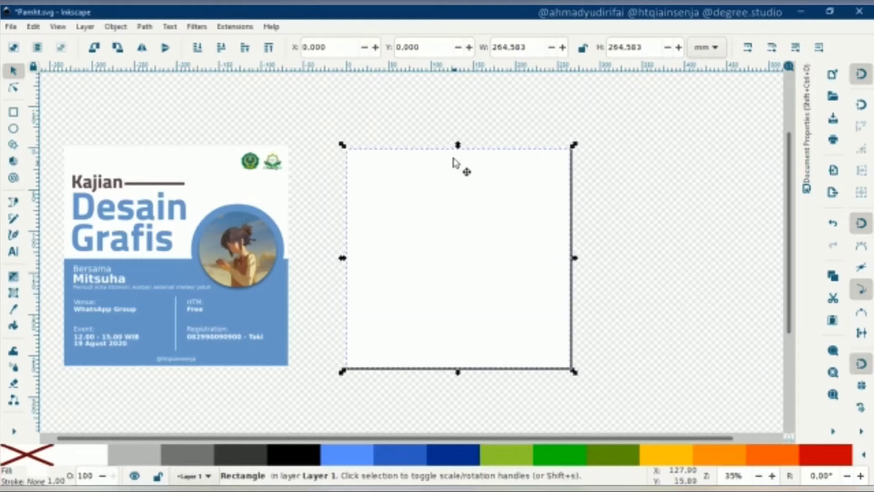
drag(457, 146, 459, 258)
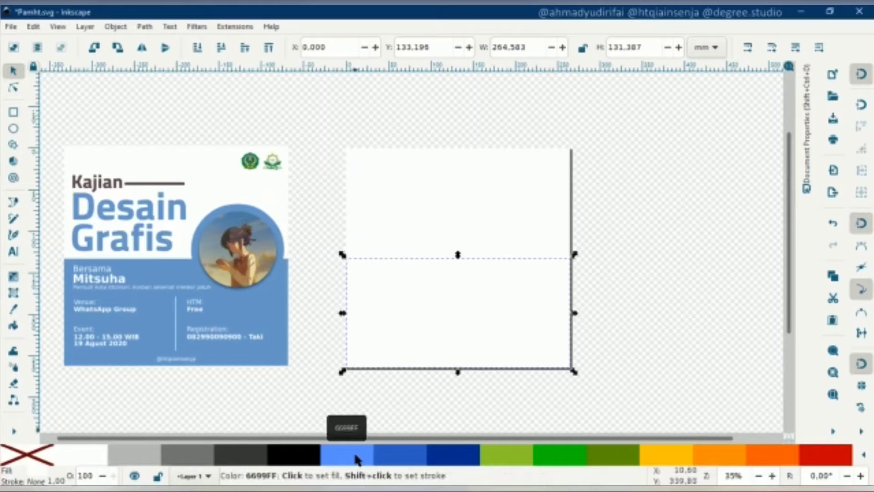
click(356, 461)
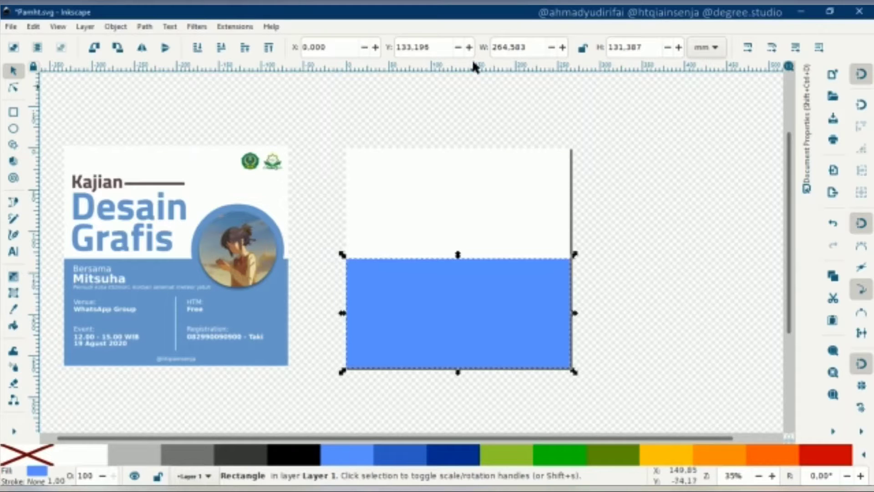
click(462, 108)
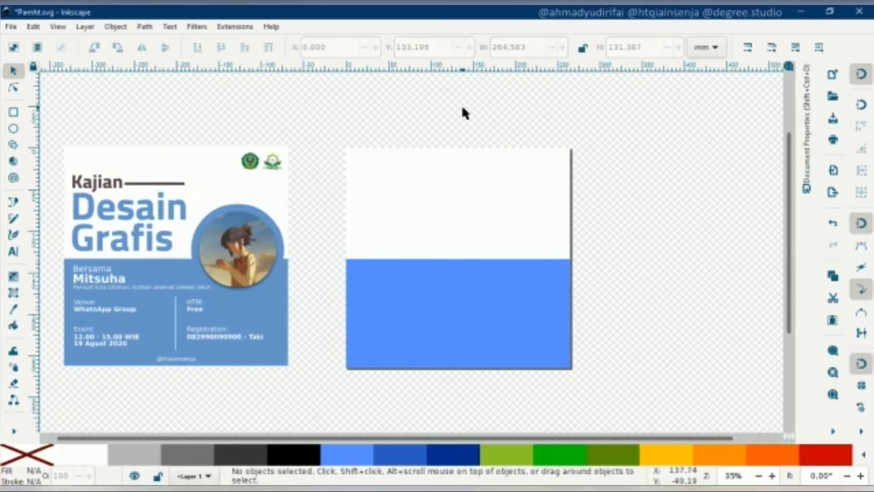
Step: Draw a blue circle about 112 mm across over the blue block's upper edge and place it just inside the page's right border
click(13, 129)
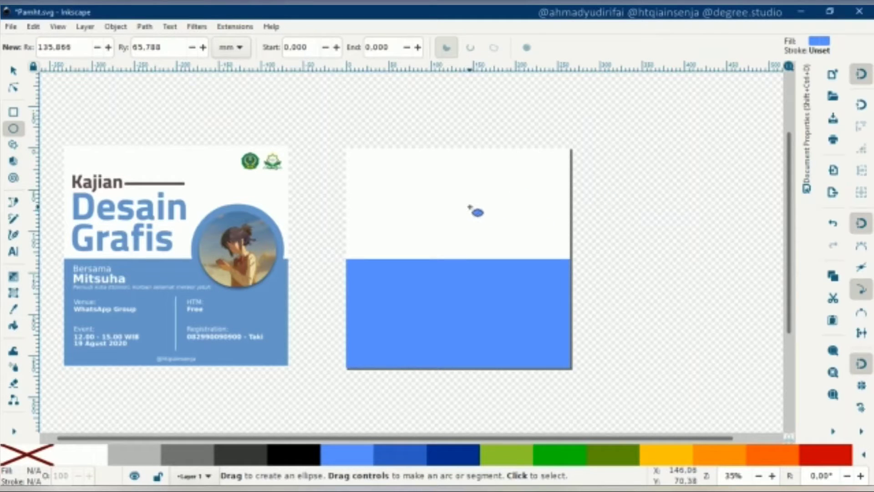
drag(476, 206, 573, 300)
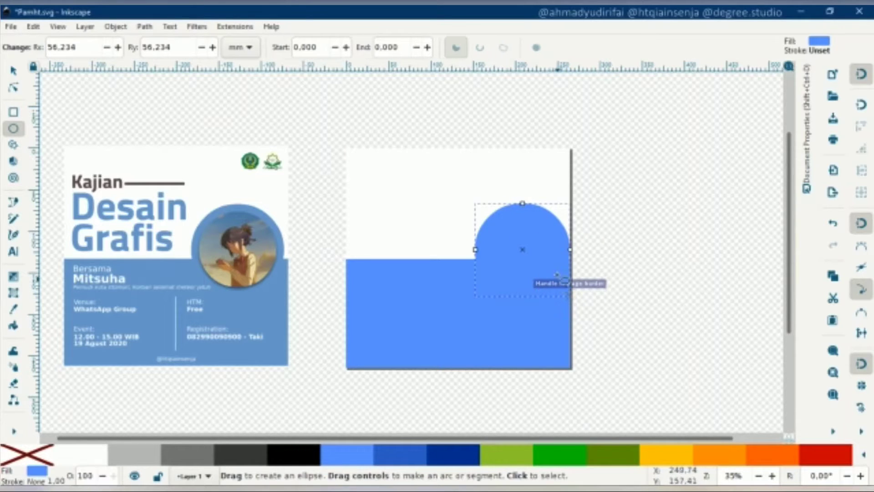
key(s)
drag(542, 245, 528, 249)
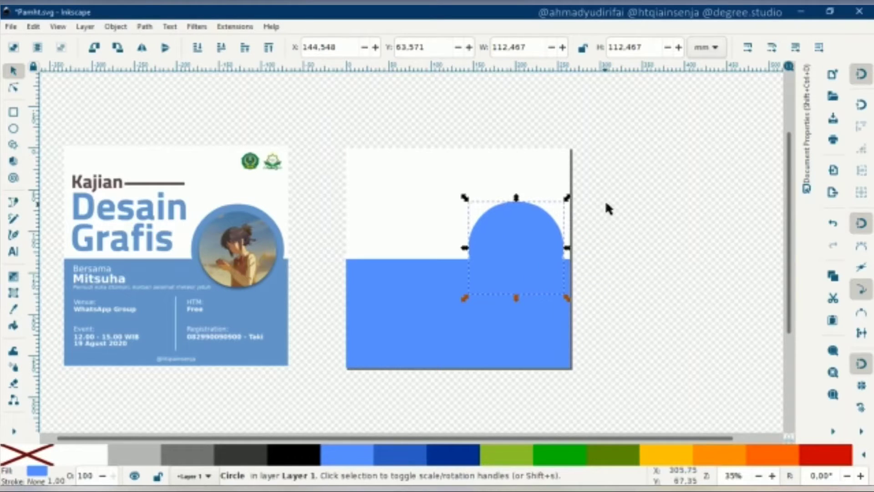
Step: Draw two blue ellipses on the empty canvas right of the page, the first about 88 by 86 mm and a smaller one below it
click(13, 129)
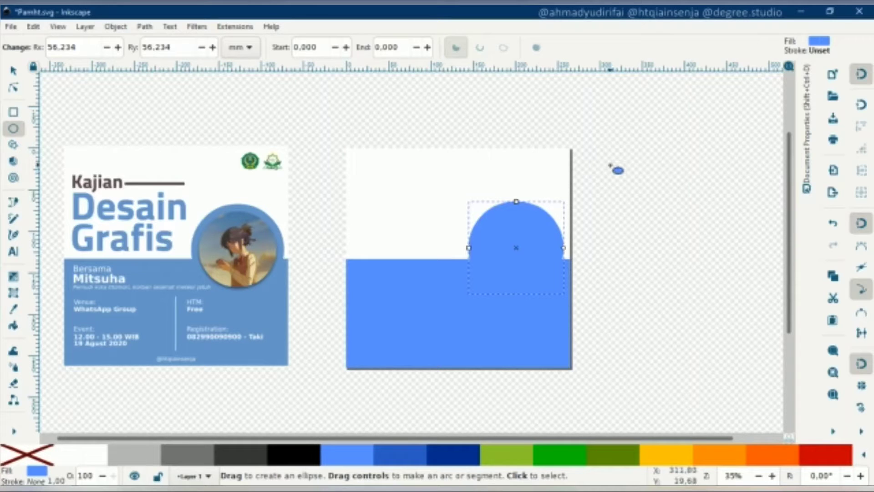
drag(610, 164, 684, 236)
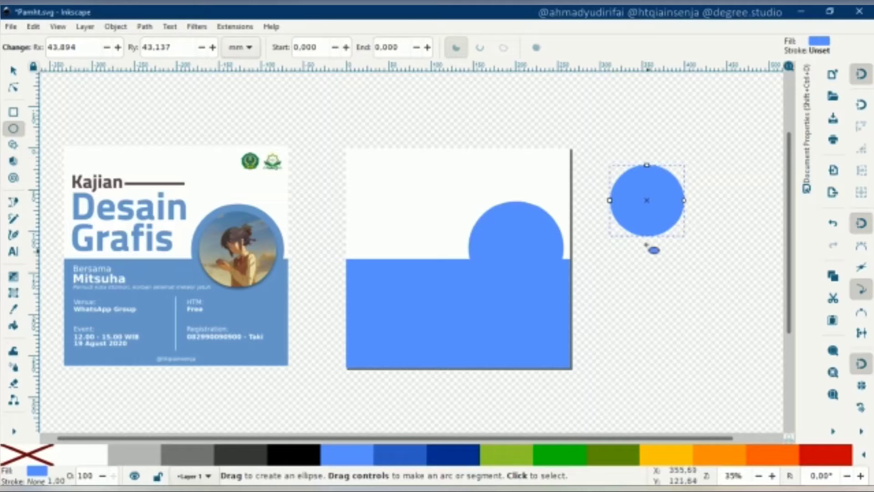
drag(651, 256, 689, 301)
Step: Delete the two blue ellipses from the empty canvas beside the page
key(s)
click(660, 214)
shift+click(678, 290)
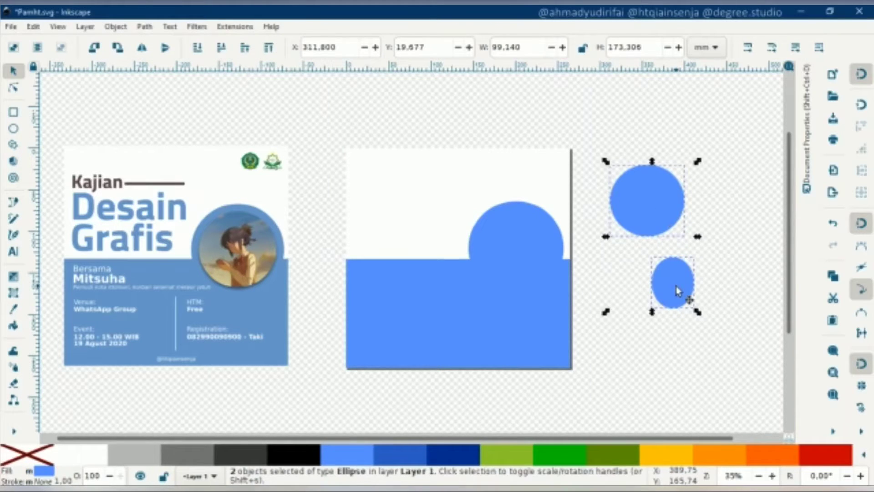
key(Delete)
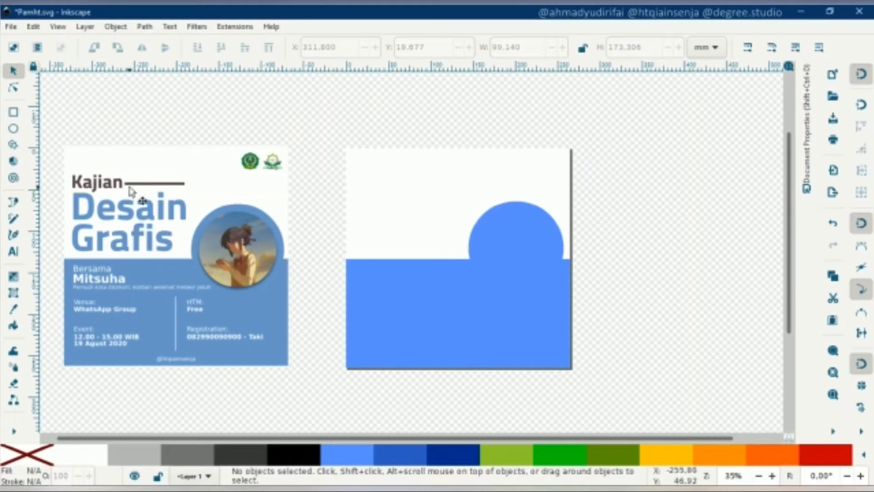
Step: Add the text "Kajian" in the white area near the page's left edge, above the blue block
click(22, 249)
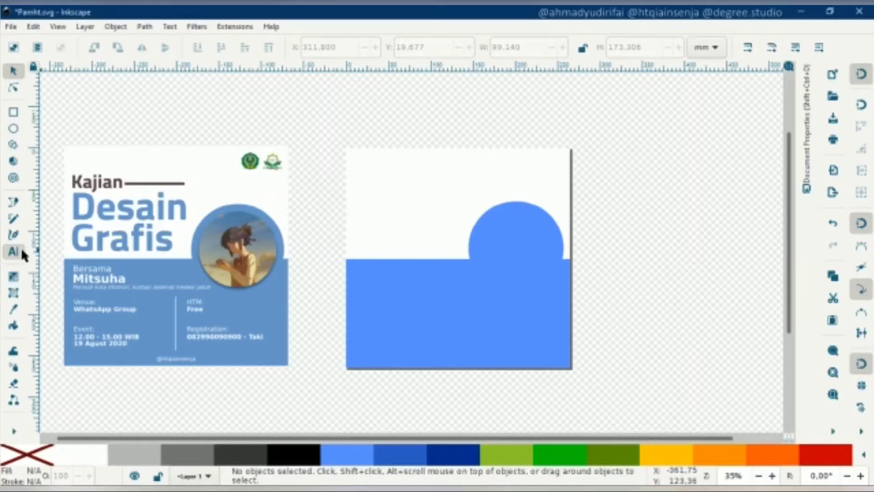
click(367, 191)
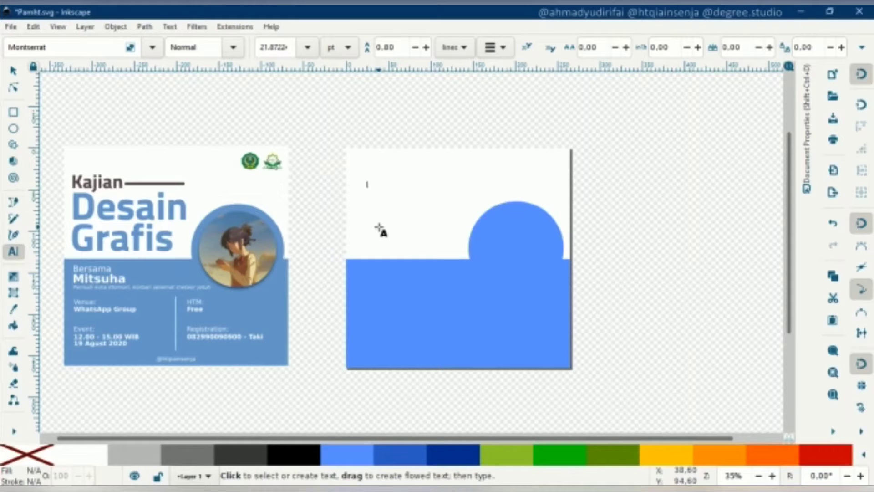
text(Kajian)
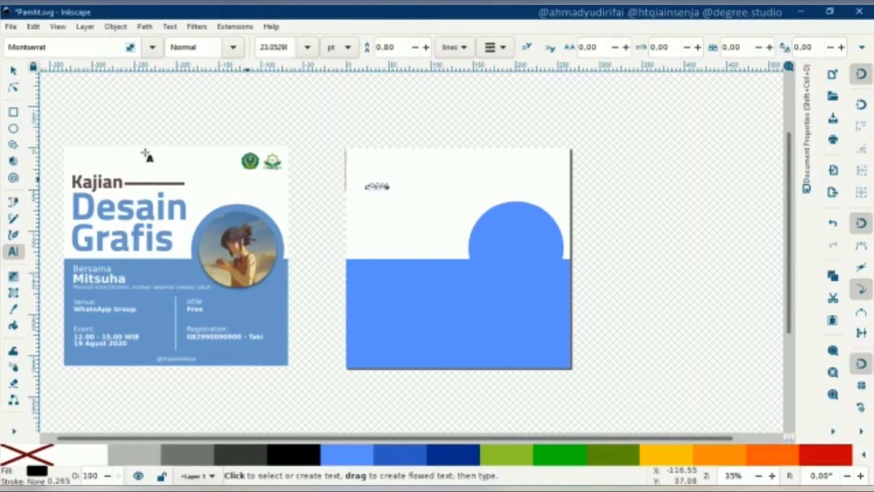
click(15, 71)
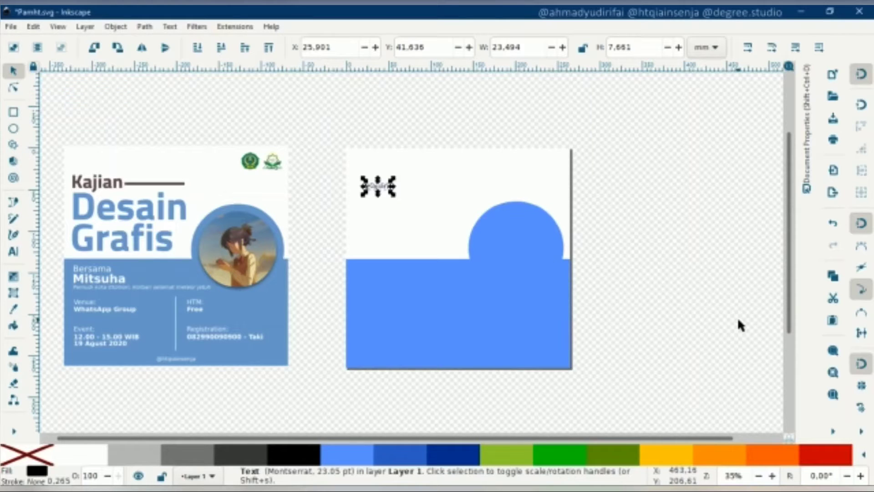
Step: Set the "Kajian" text in the Cairo font family with the Bold style
click(833, 431)
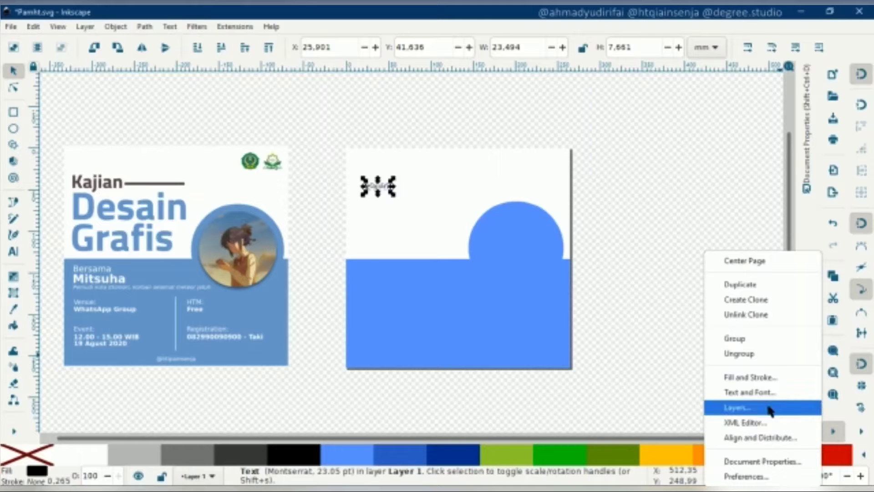
click(770, 391)
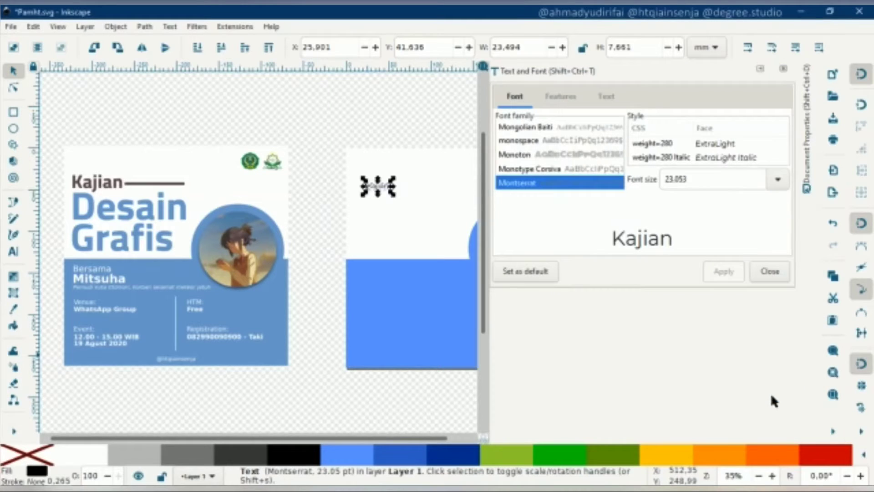
scroll(606, 163, up, 4)
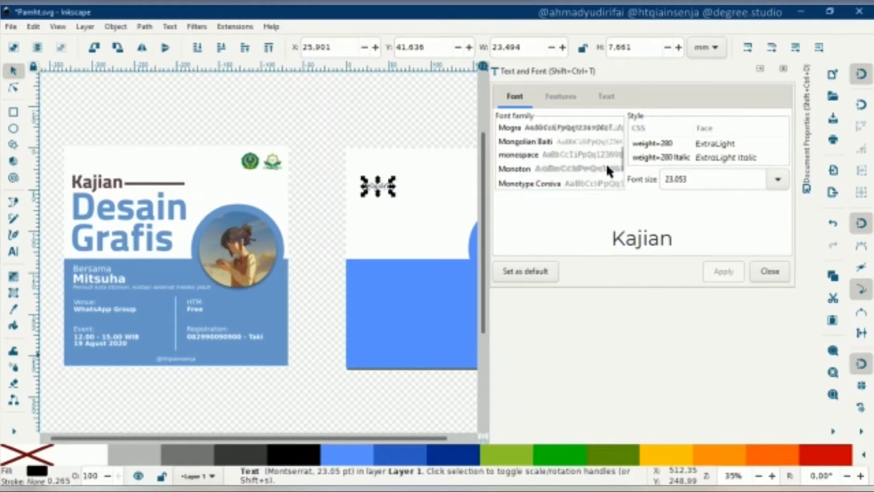
drag(625, 172, 625, 138)
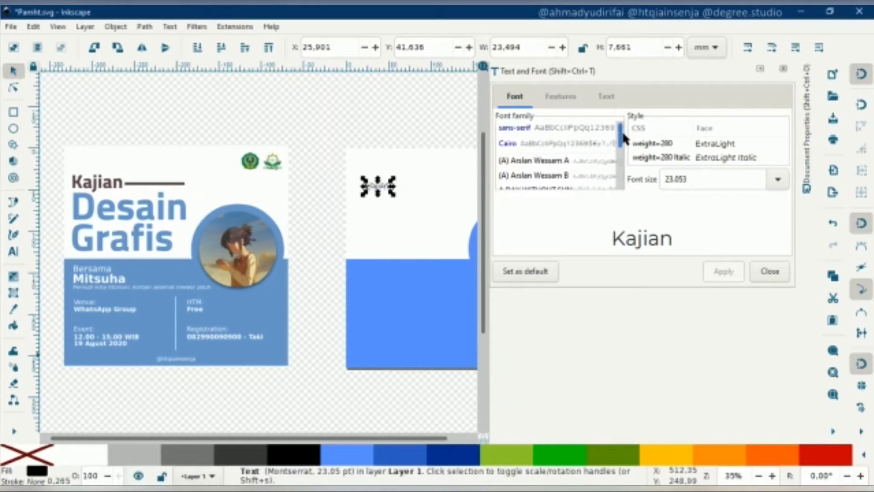
click(592, 141)
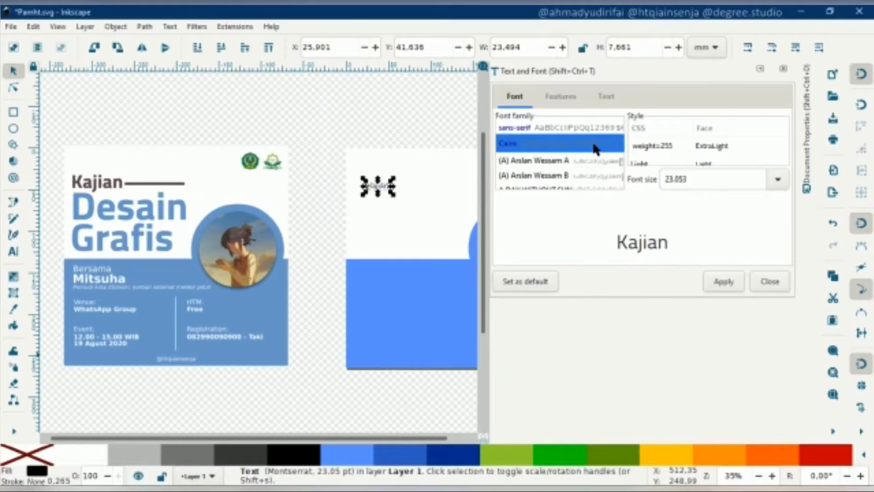
scroll(691, 149, down, 3)
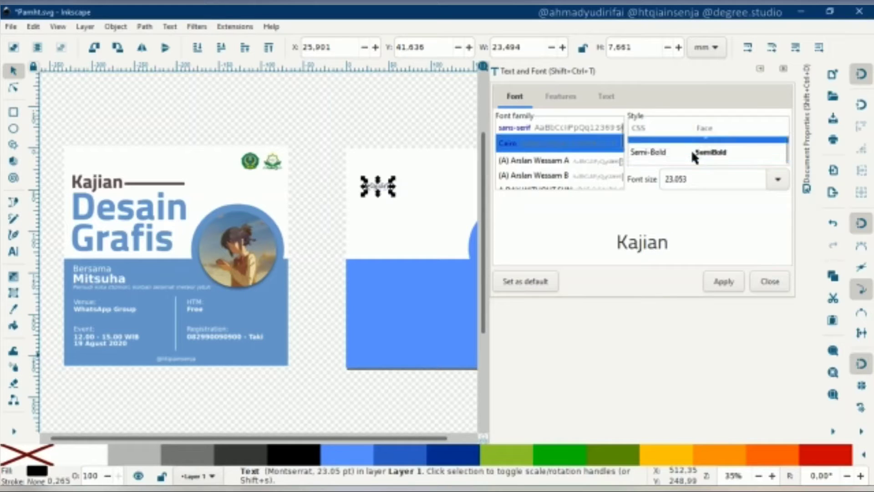
scroll(692, 156, down, 1)
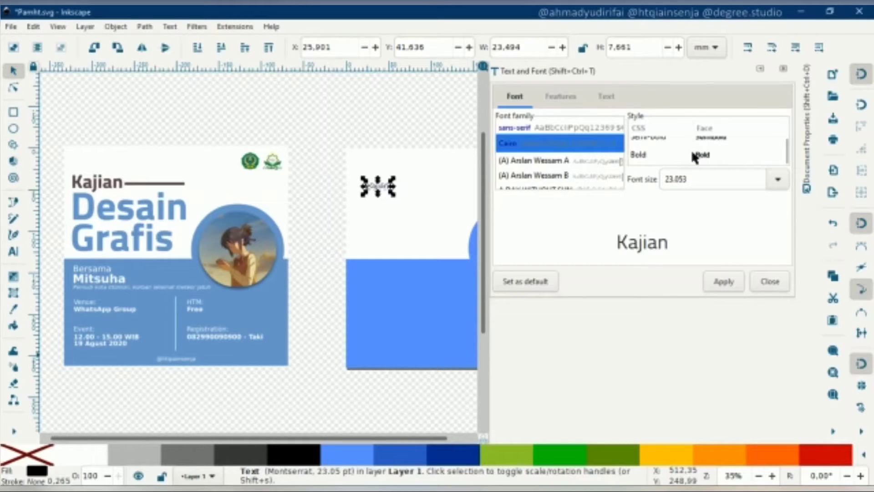
click(693, 154)
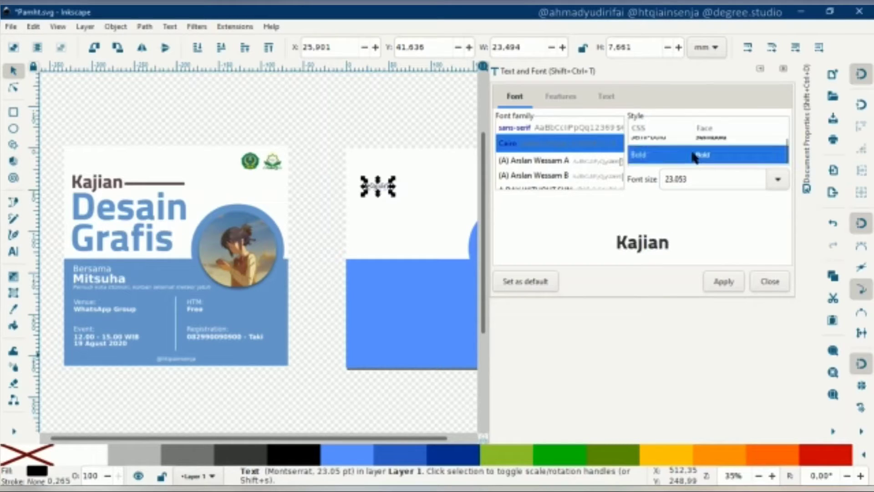
click(731, 282)
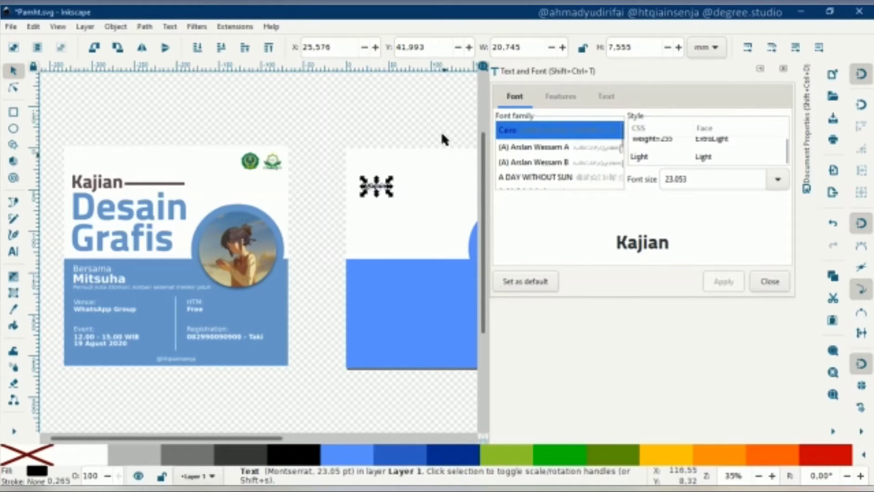
key(Escape)
Step: Enlarge the "Kajian" text proportionally to about 67 mm wide and 24 mm high
scroll(411, 195, right, 3)
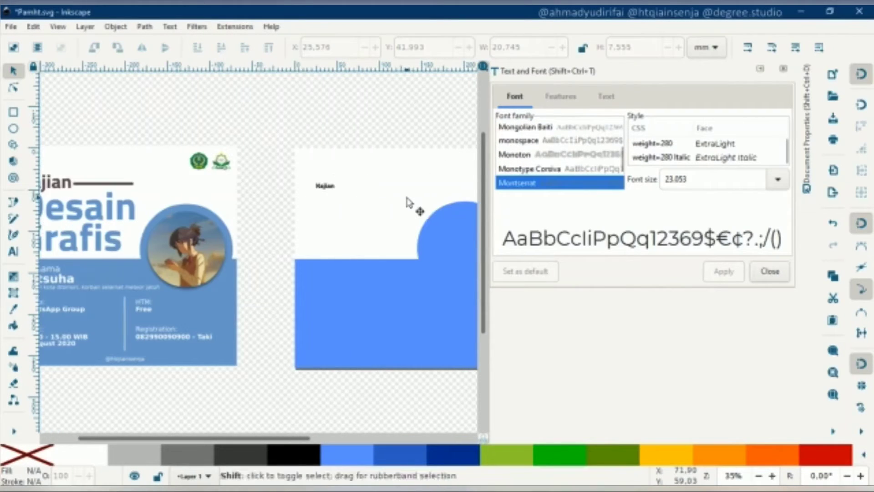
click(337, 189)
drag(339, 195, 372, 206)
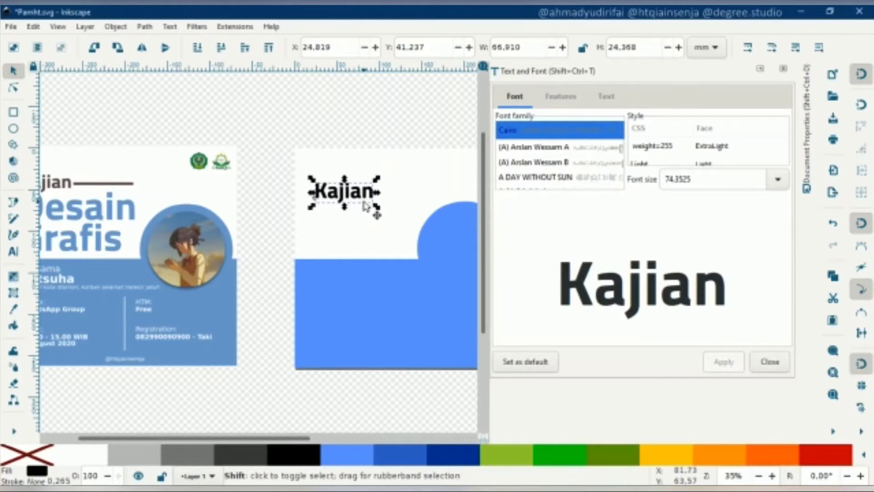
scroll(273, 205, left, 3)
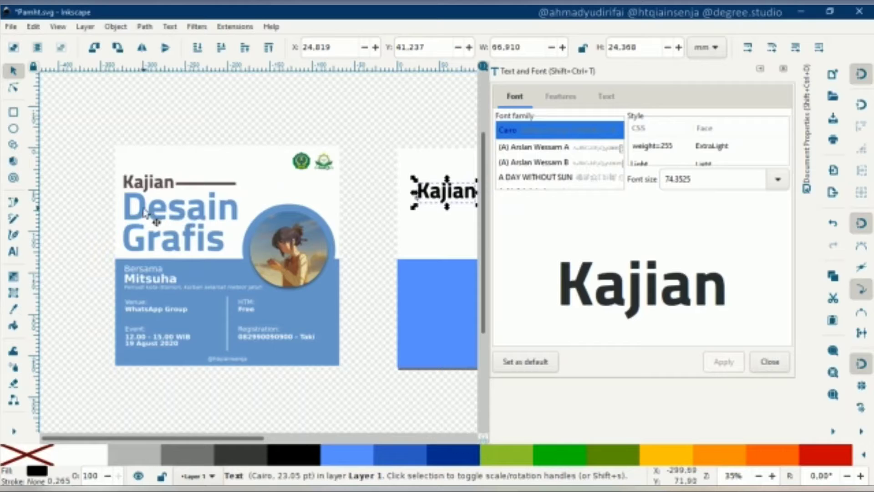
scroll(447, 206, right, 2)
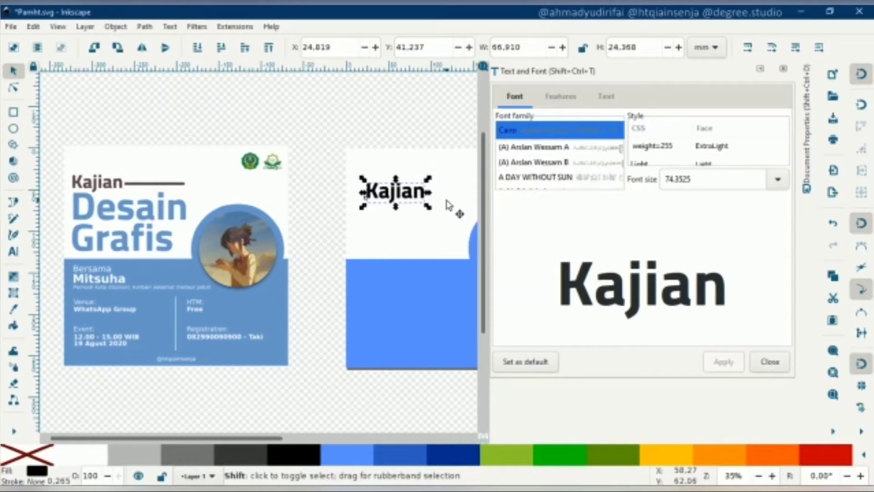
Step: Duplicate the "Kajian" text and move the copy straight down, directly beneath the original
right_click(409, 196)
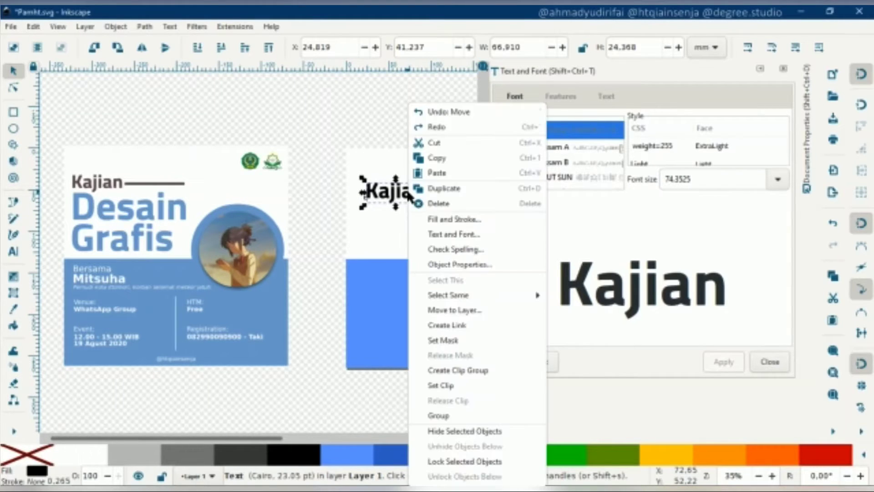
click(424, 189)
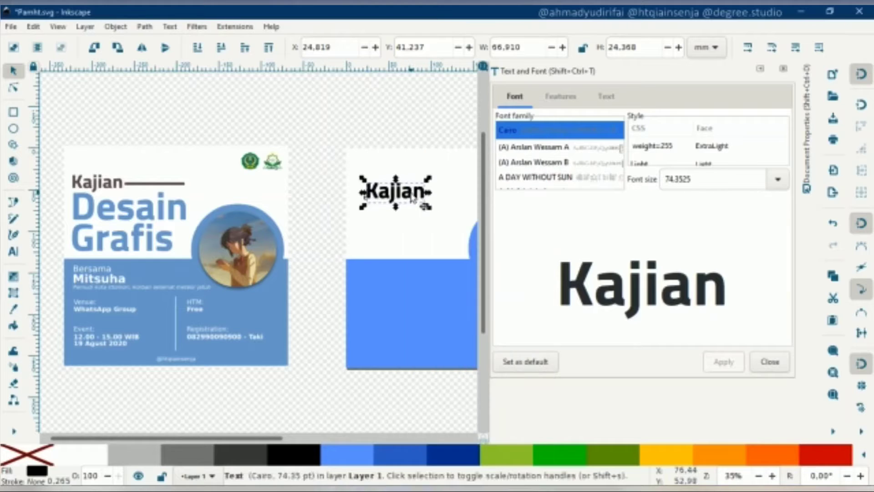
drag(409, 193, 409, 219)
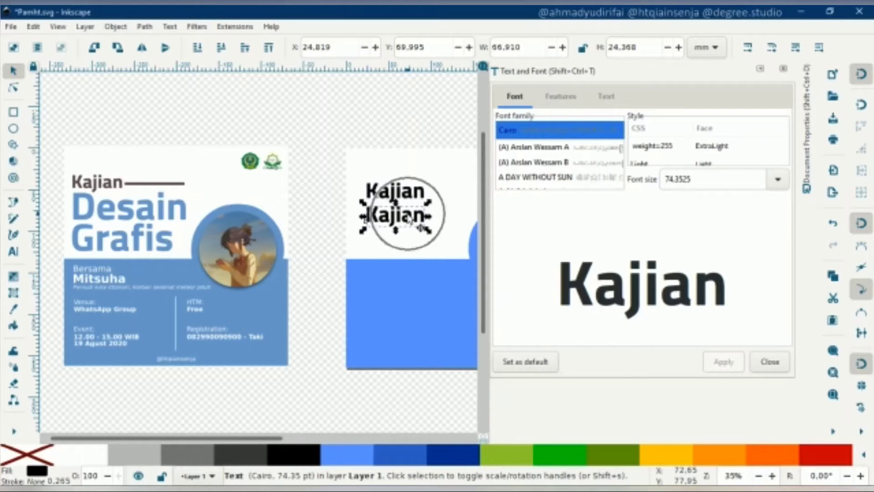
Step: Replace the duplicated text's content with "Desain" and "Grafis" on two separate lines
click(605, 96)
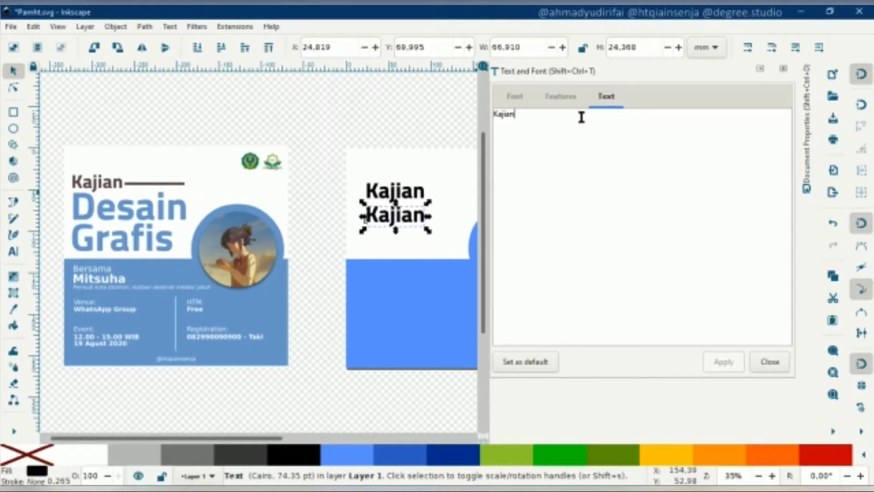
key(BackSpace)
key(BackSpace)
key(BackSpace)
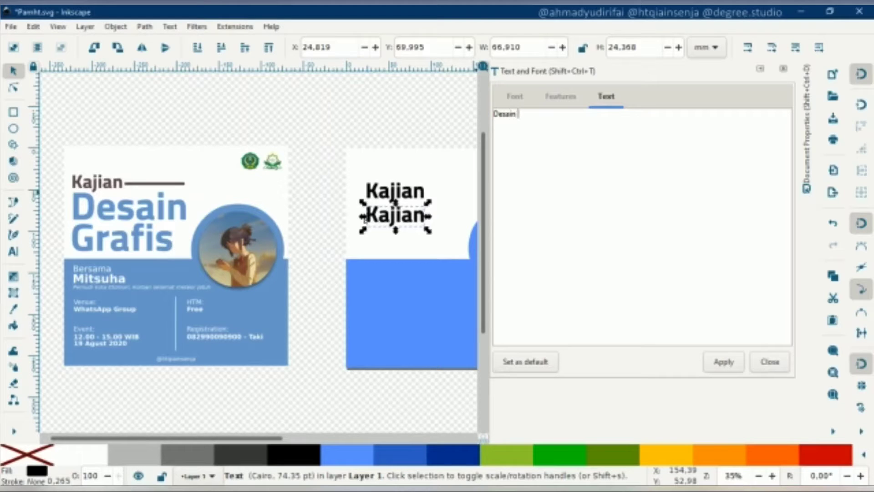
key(Return)
text(Grafis)
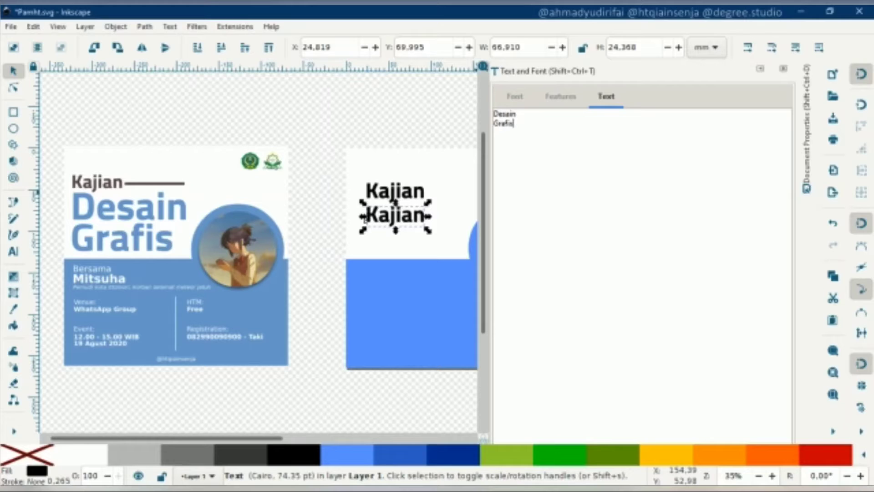
scroll(721, 238, down, 3)
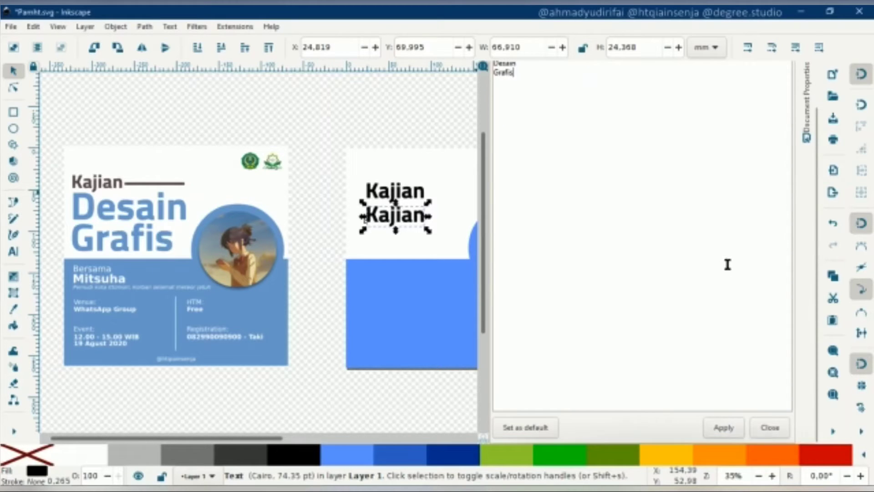
click(728, 427)
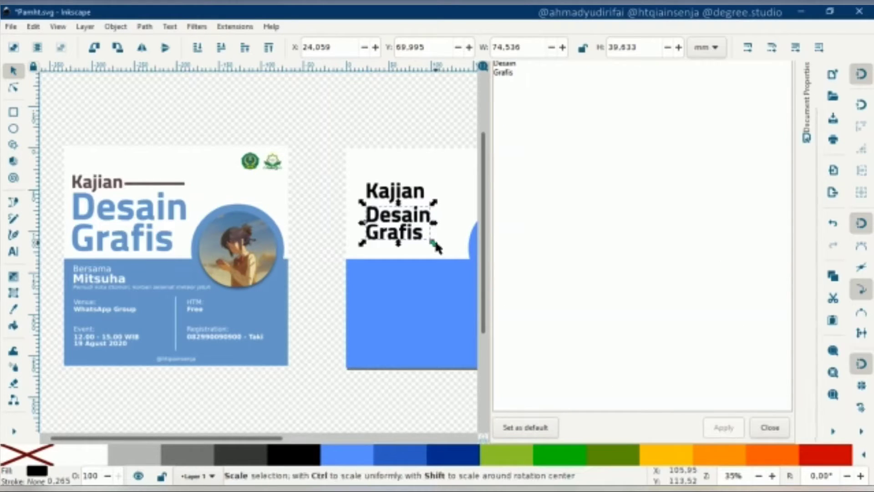
Step: Enlarge the "Desain Grafis" text to about 108 by 57 mm and nudge it up and left, close beneath "Kajian"
drag(436, 247, 468, 263)
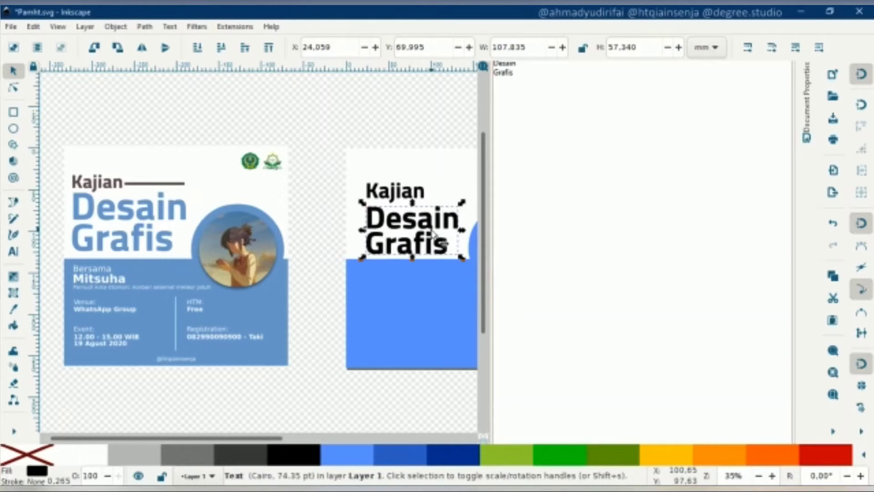
scroll(432, 235, right, 5)
drag(351, 232, 348, 226)
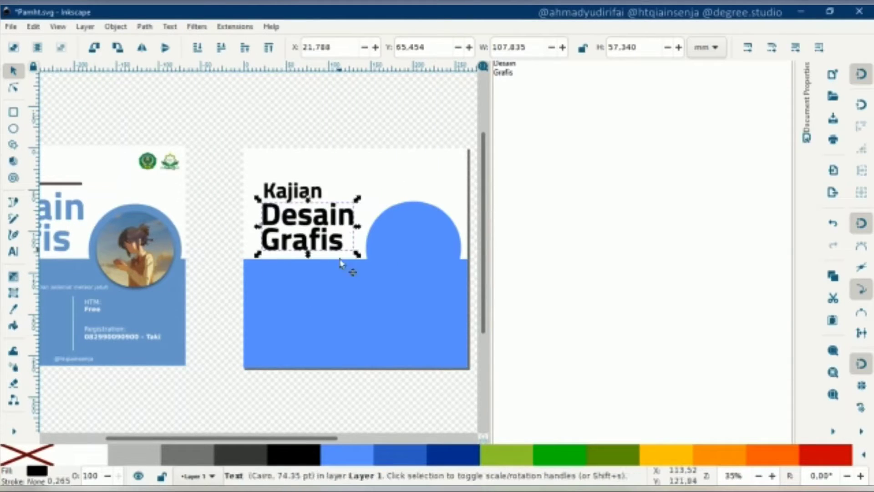
Step: Fill the "Desain Grafis" text with the same blue as the lower block and save the document
click(360, 457)
key(shift+ctrl+t)
click(378, 110)
scroll(378, 110, left, 3)
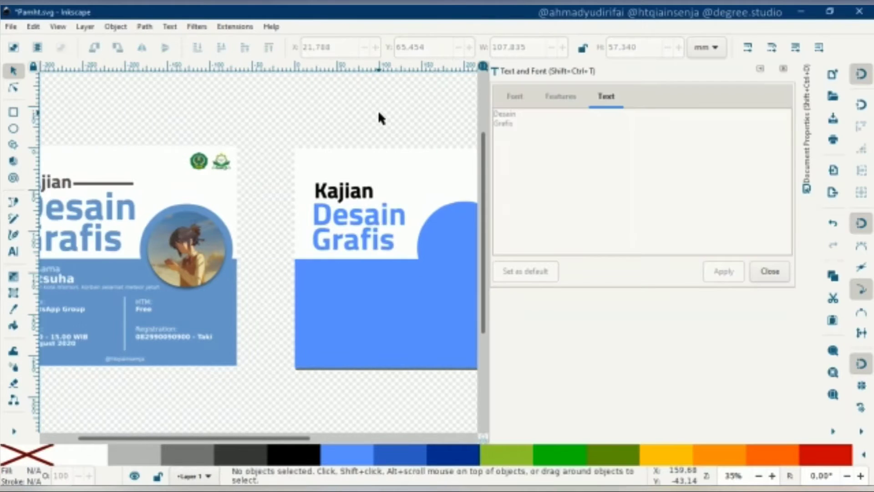
scroll(378, 110, down, 1)
scroll(378, 110, left, 3)
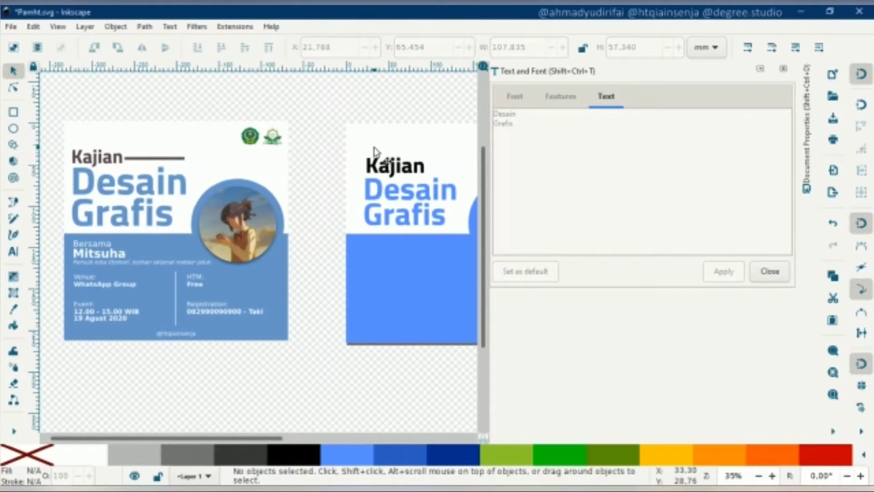
key(ctrl+s)
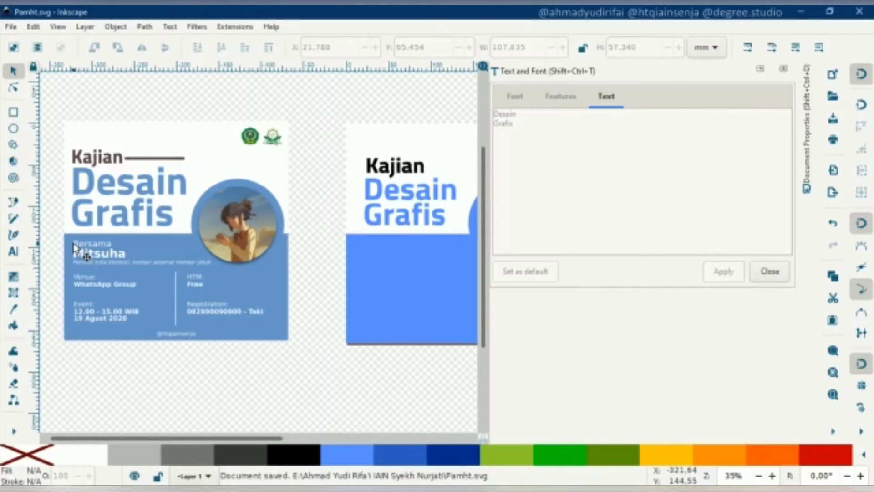
Step: Add the text "Bersama" near the upper-left corner of the new poster's lower blue block
click(15, 252)
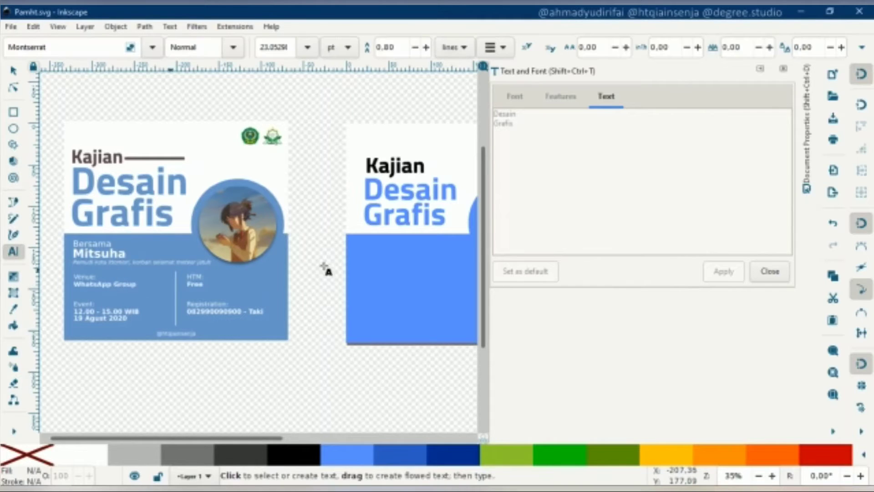
click(367, 244)
text(Bersama)
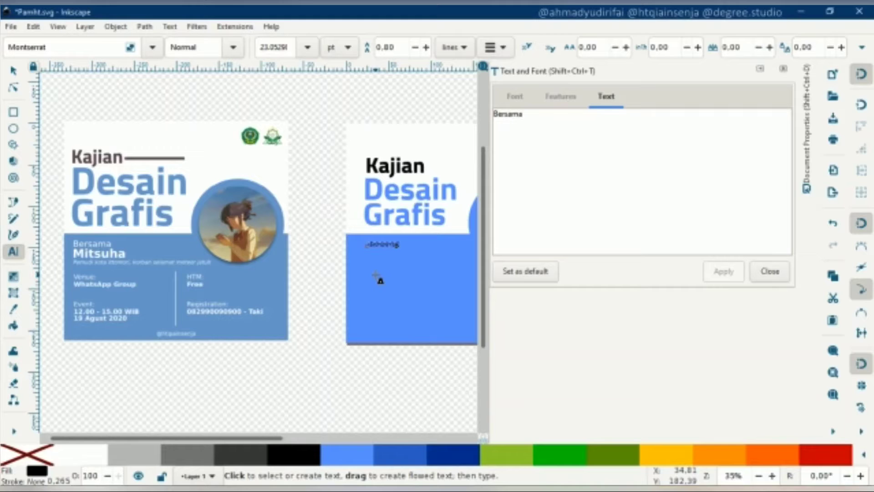
Step: Set the "Bersama" text's font to sans-serif Regular
click(514, 96)
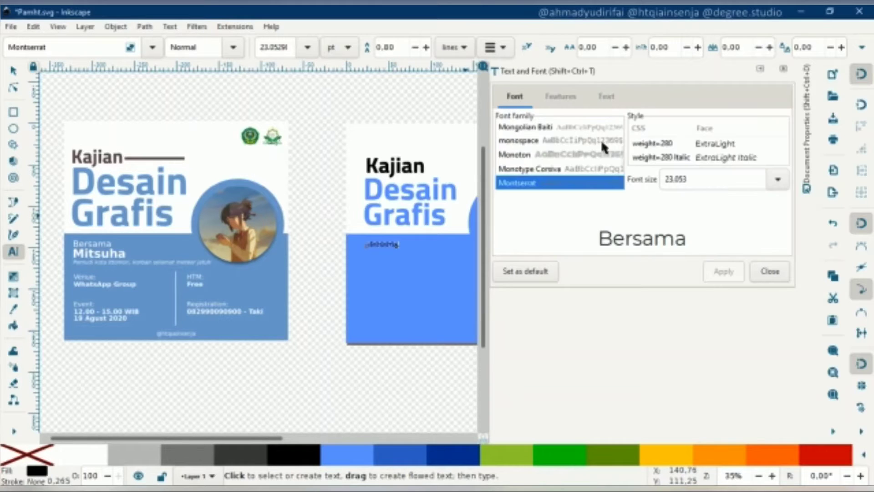
drag(621, 160, 623, 124)
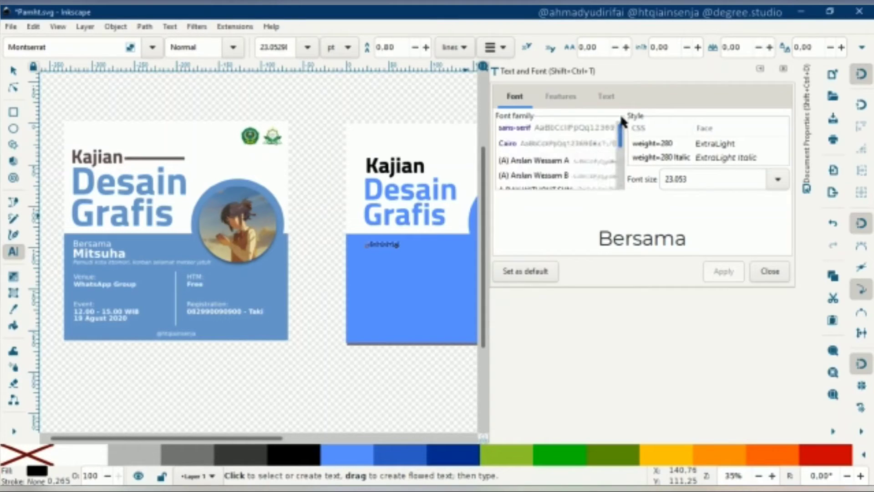
click(597, 124)
click(725, 267)
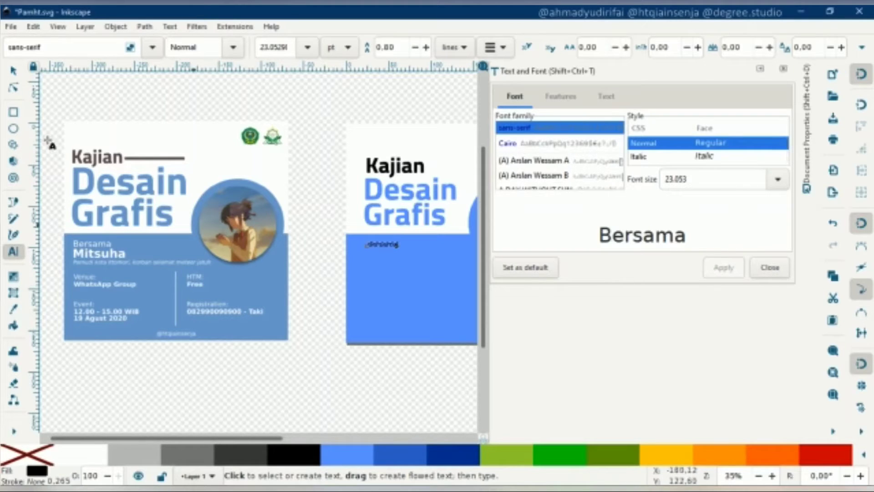
Step: Colour the "Bersama" text white and enlarge it to about 41 by 7 mm
click(15, 72)
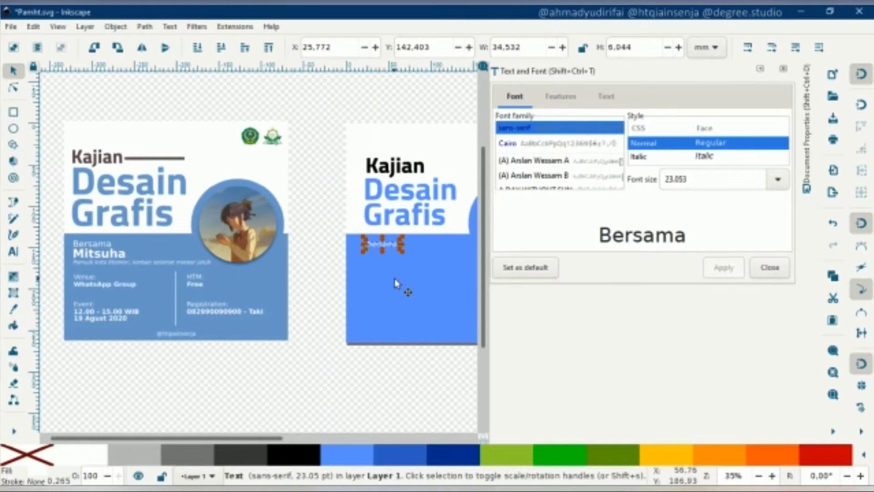
ctrl+scroll(395, 283, up, 1)
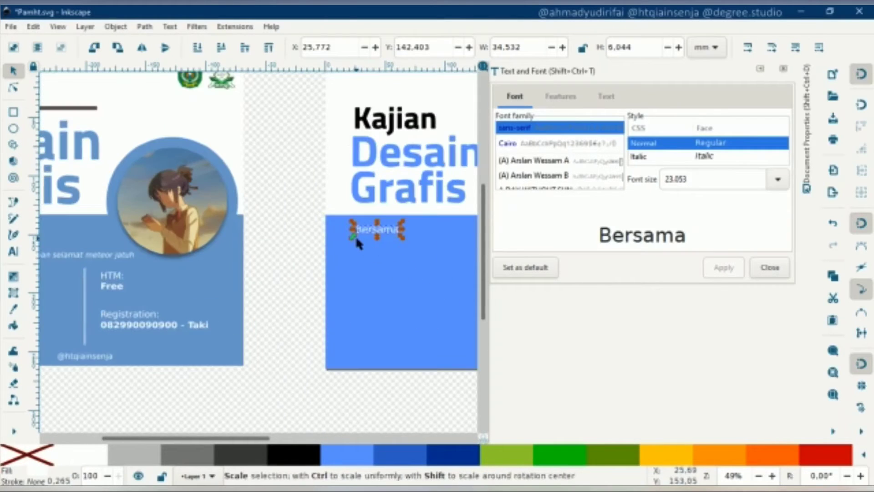
drag(353, 239, 347, 237)
click(388, 236)
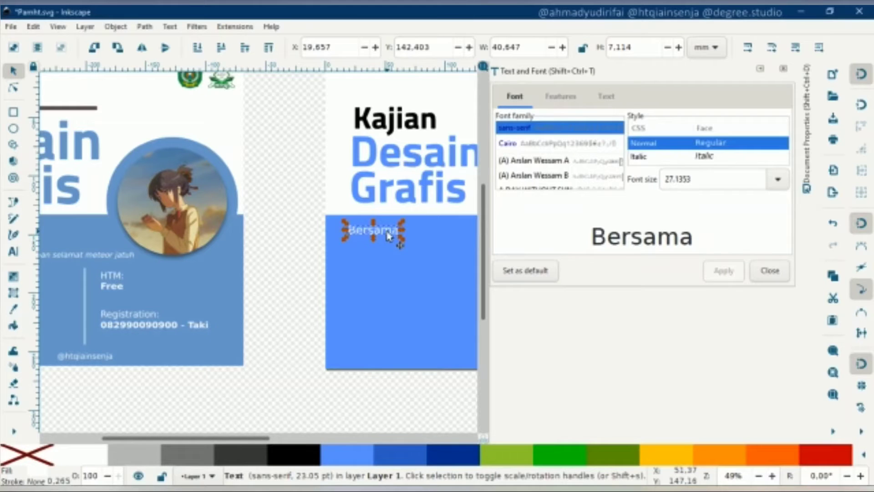
Step: Duplicate the "Bersama" text and move the copy straight down, directly beneath the original
right_click(388, 234)
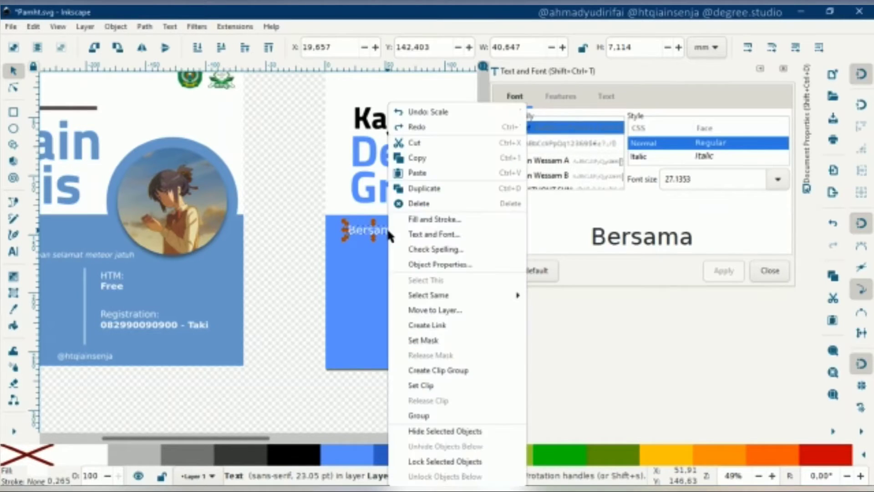
click(401, 188)
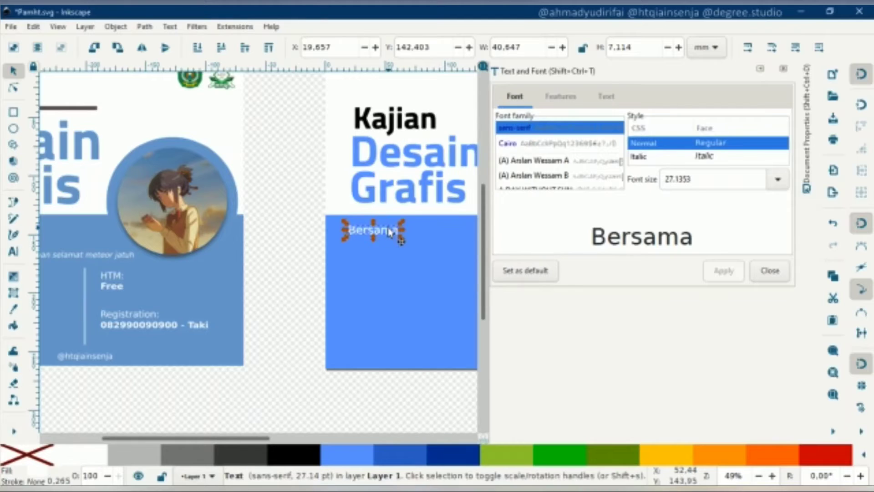
drag(390, 231, 389, 245)
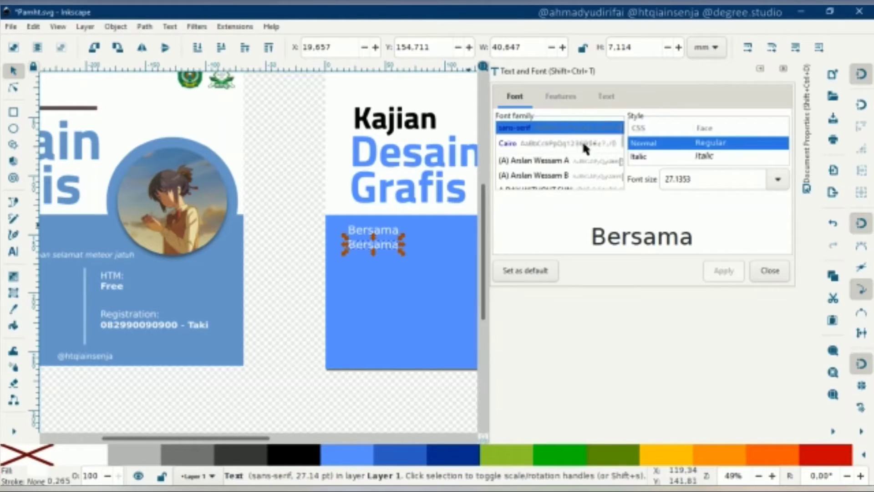
Step: Make the duplicated "Bersama" text bold and enlarge it to about 55 by 9 mm
scroll(693, 144, down, 2)
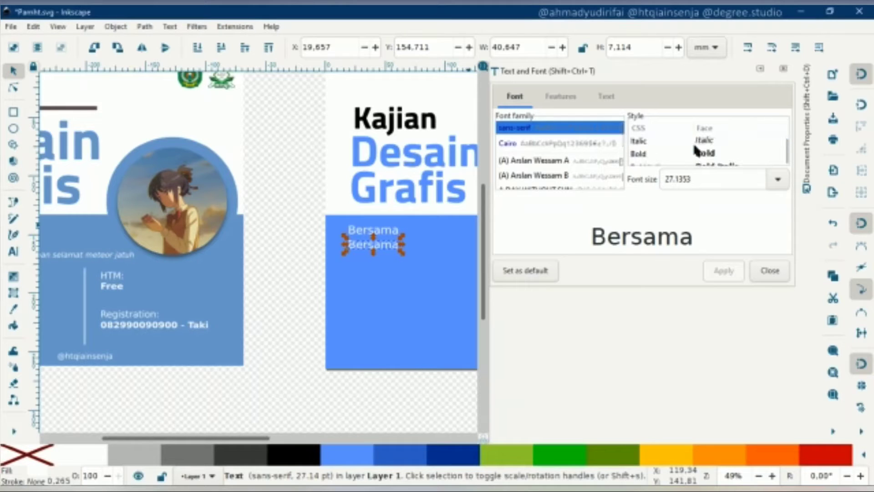
click(698, 154)
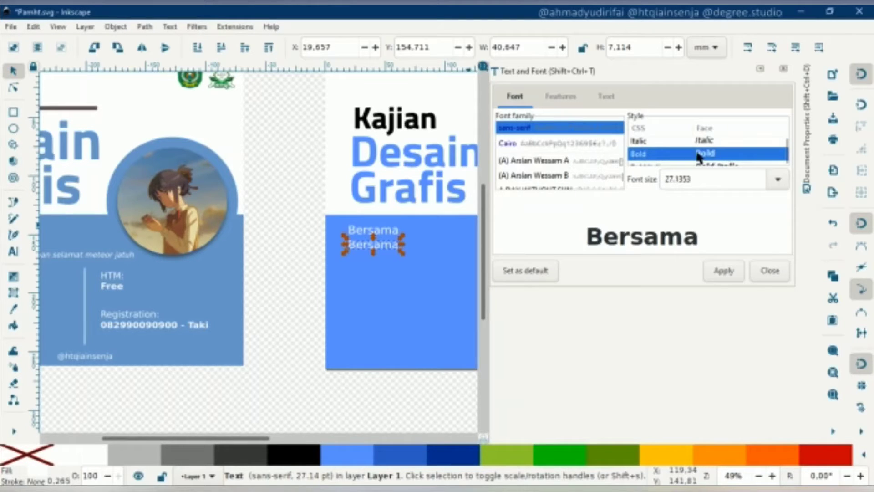
click(722, 270)
drag(409, 252, 419, 255)
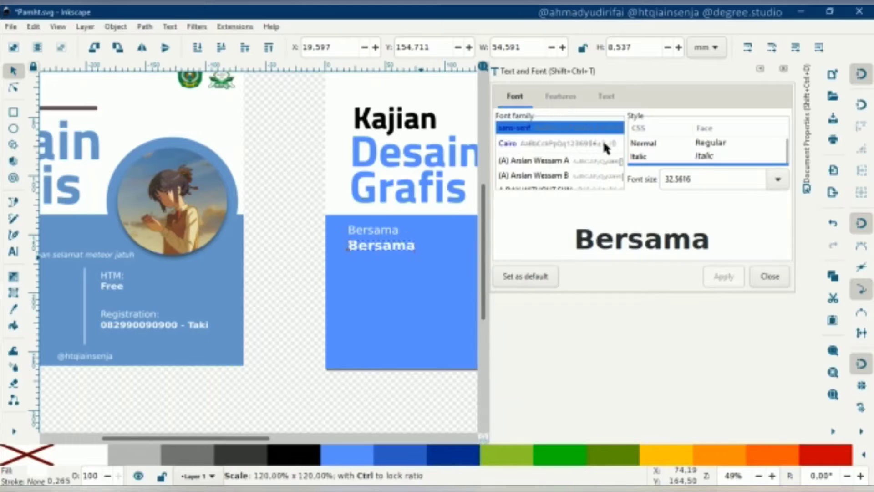
Step: Replace the bold copy's content with the speaker's name and deselect it
click(607, 97)
drag(608, 112, 485, 107)
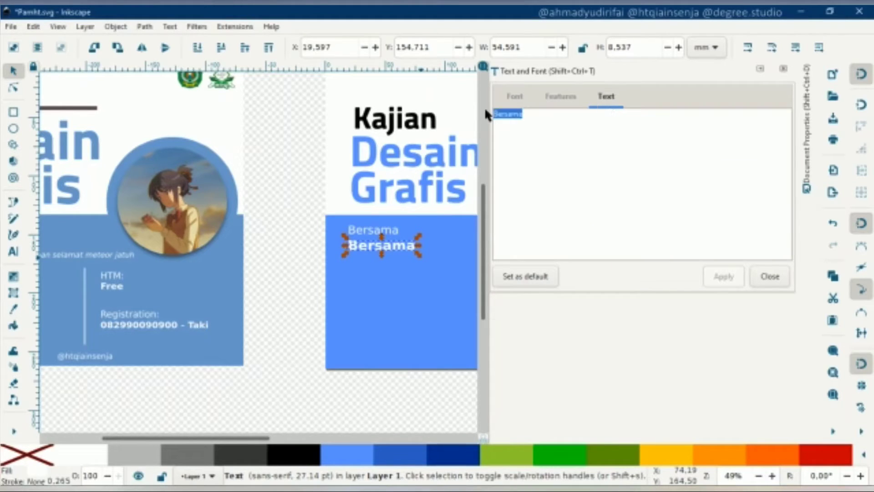
key(BackSpace)
text(Mit)
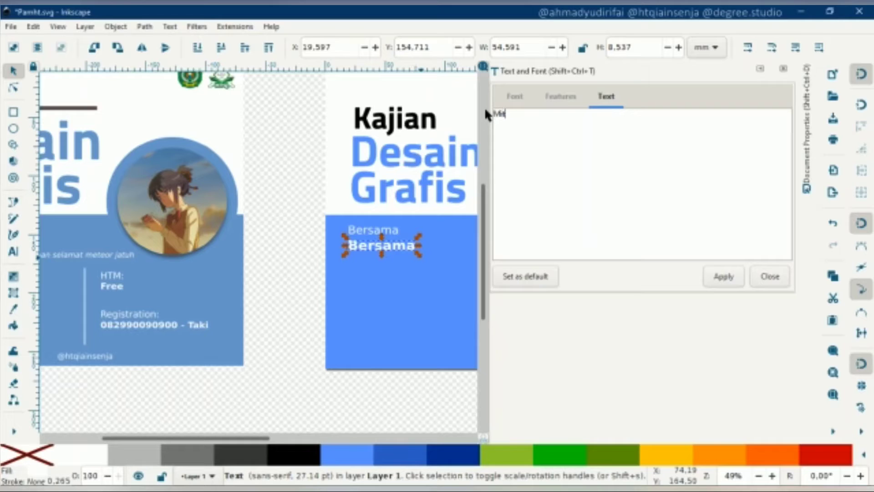
text(suha)
click(724, 277)
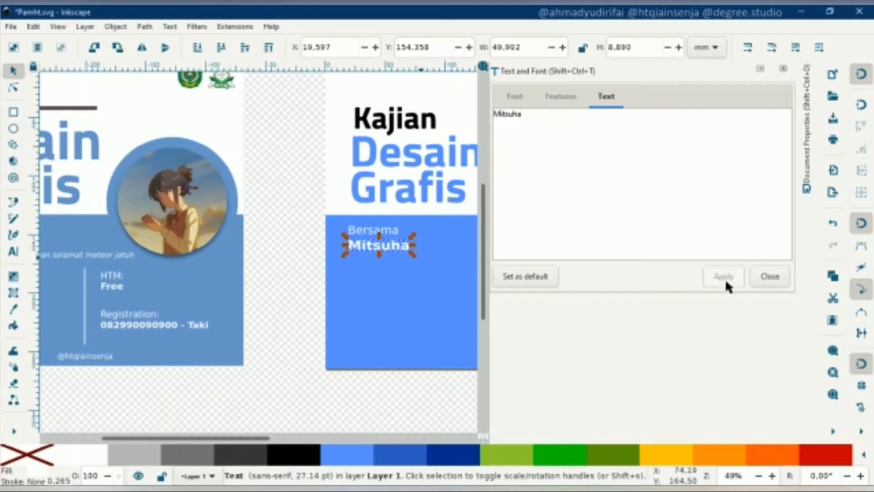
click(286, 189)
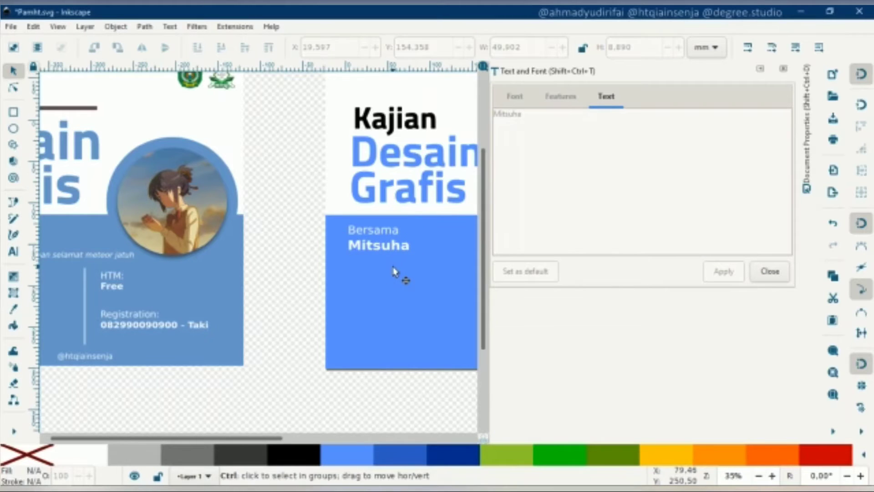
Step: Paste the copied tagline, venue, event, HTM and registration texts onto the lower blue block, beneath the speaker's name
scroll(397, 269, down, 1)
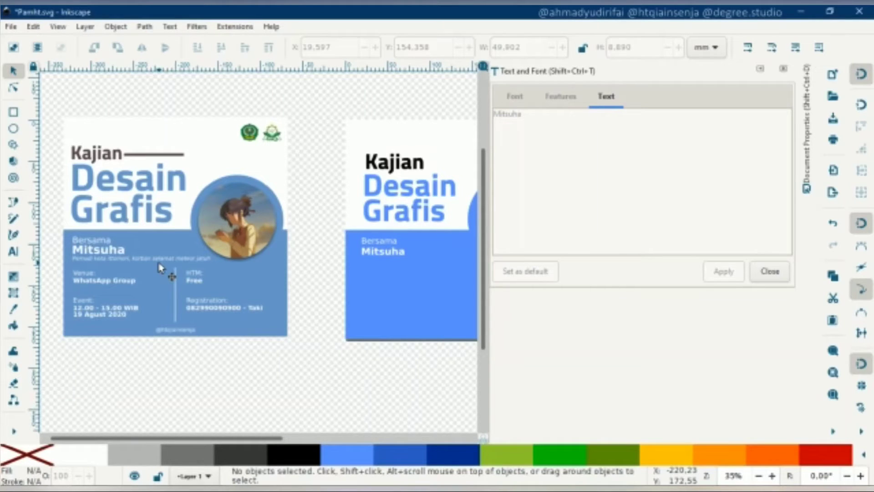
scroll(392, 291, right, 5)
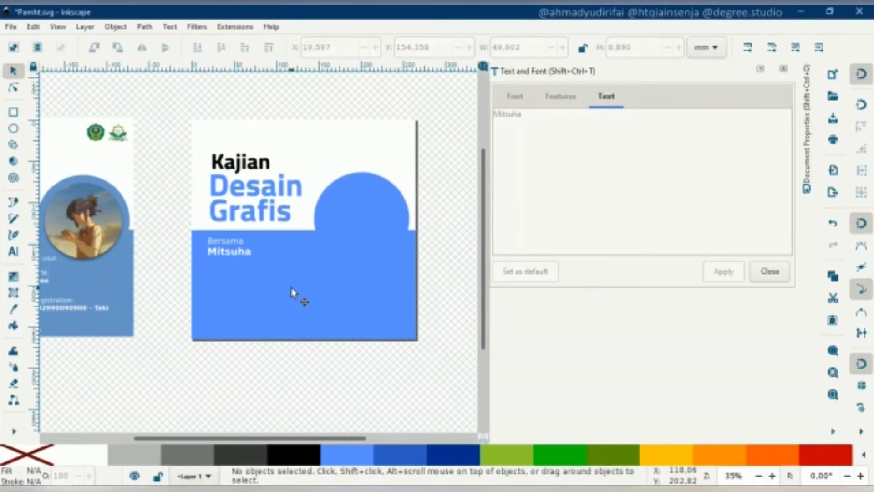
key(ctrl)
key(ctrl+v)
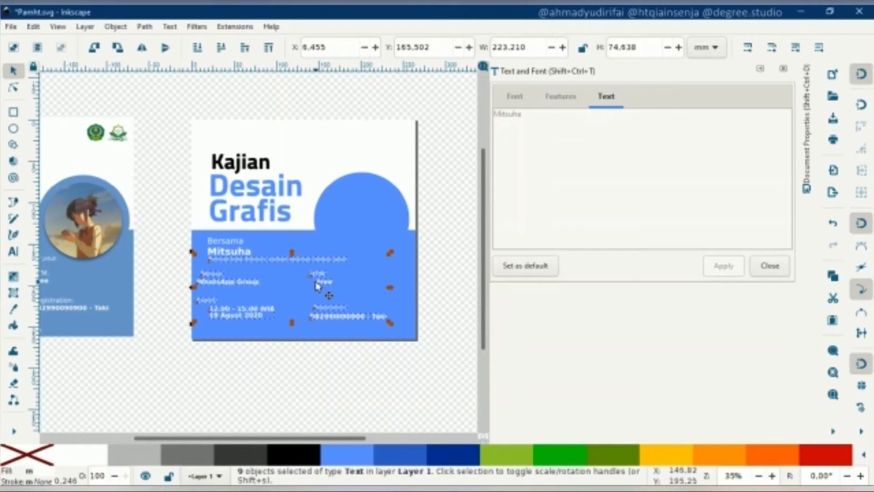
drag(323, 284, 324, 284)
Step: Compare the pasted texts with the reference poster, open the Align and Distribute settings, and deselect the texts
scroll(458, 250, left, 7)
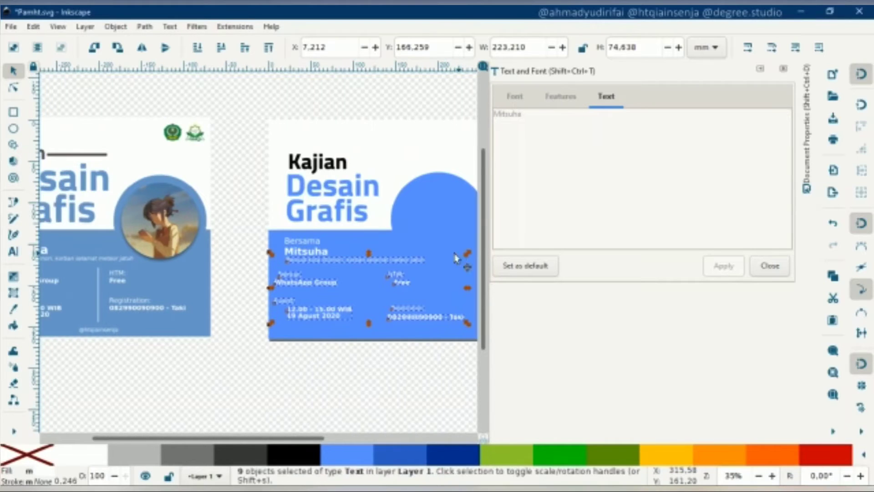
scroll(148, 278, left, 3)
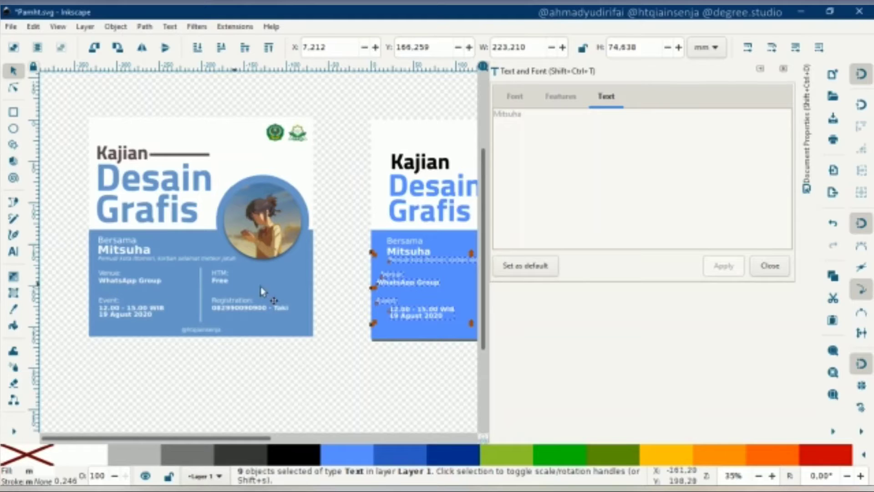
scroll(365, 282, right, 6)
scroll(391, 285, right, 6)
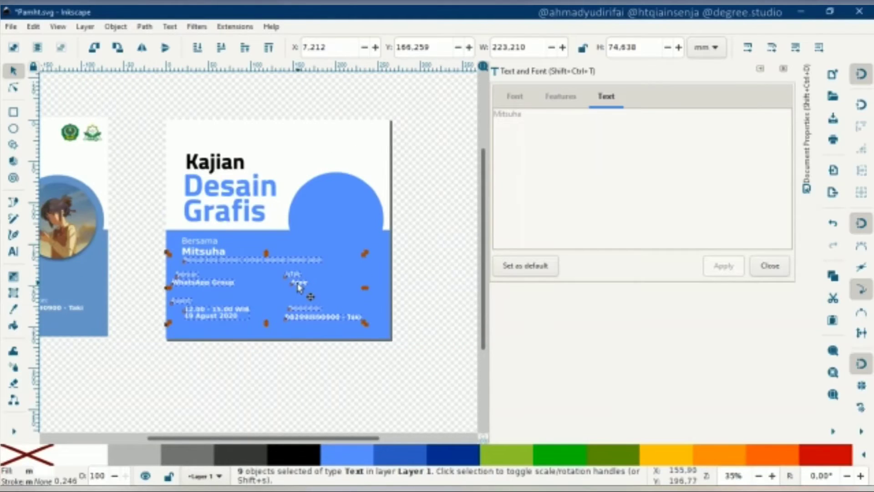
scroll(357, 284, up, 1)
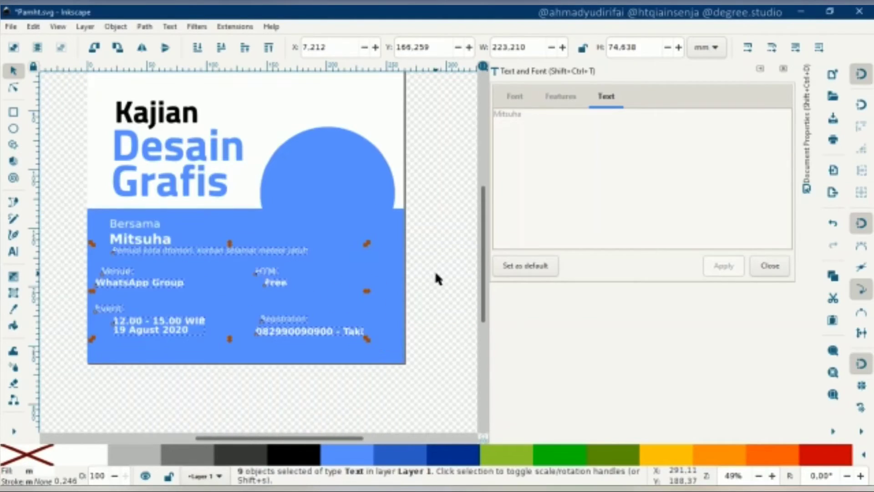
click(830, 434)
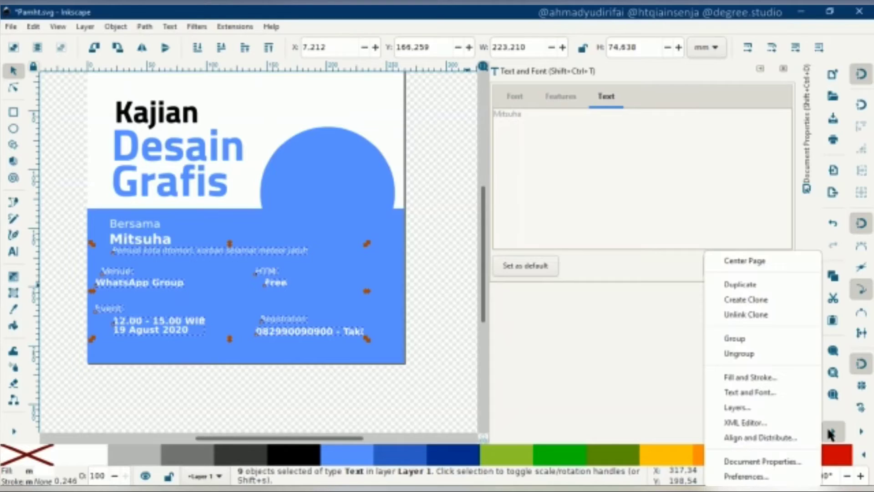
click(791, 438)
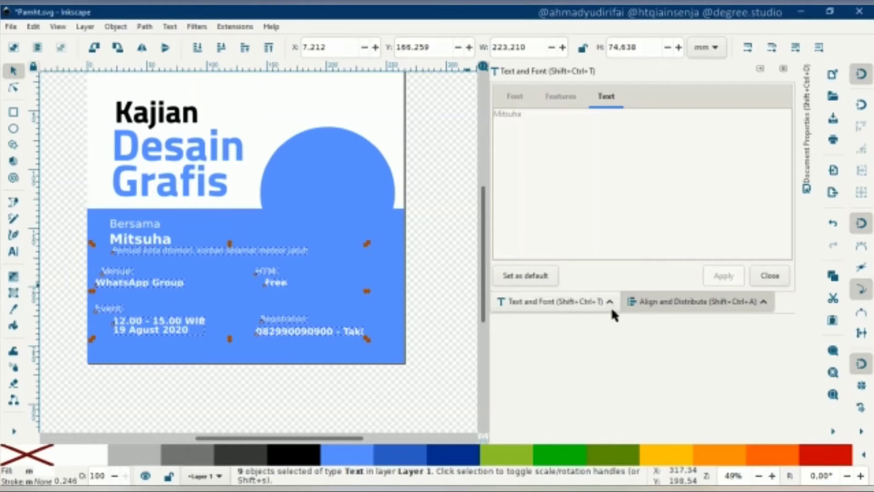
click(664, 302)
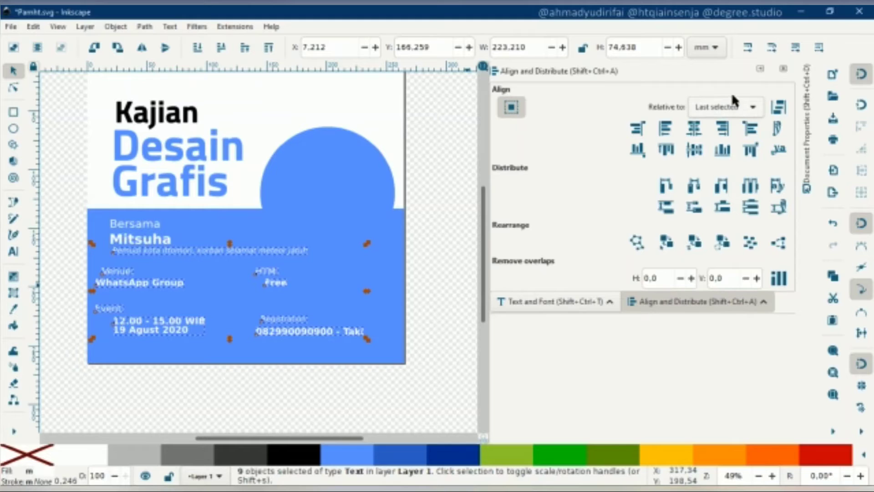
click(433, 183)
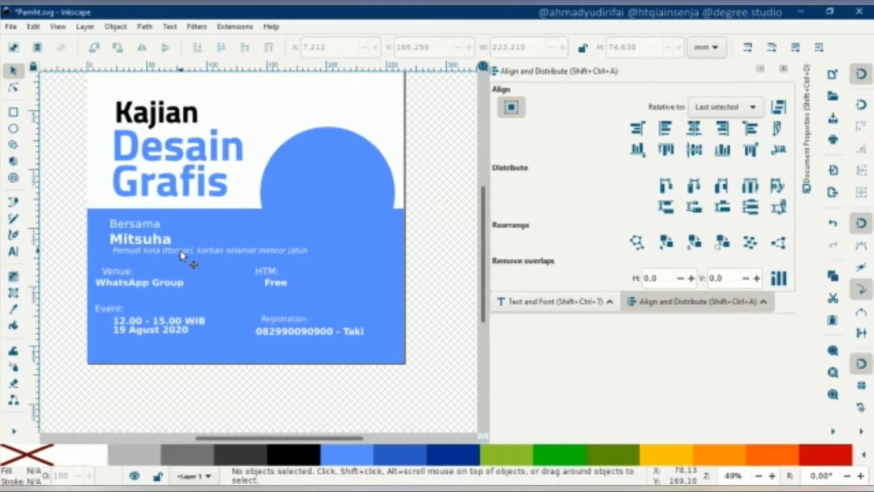
Step: Left-align the tagline and the speaker's name with the "Bersama" text, relative to the last selected object
click(230, 255)
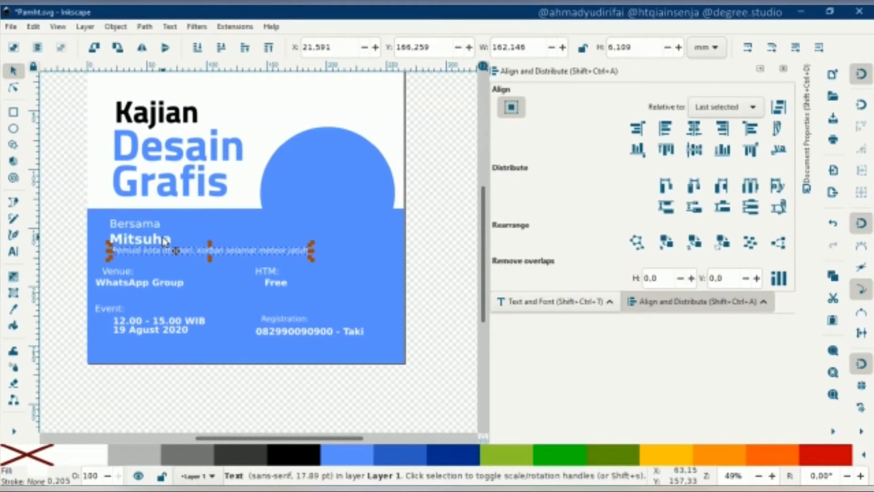
key(shift)
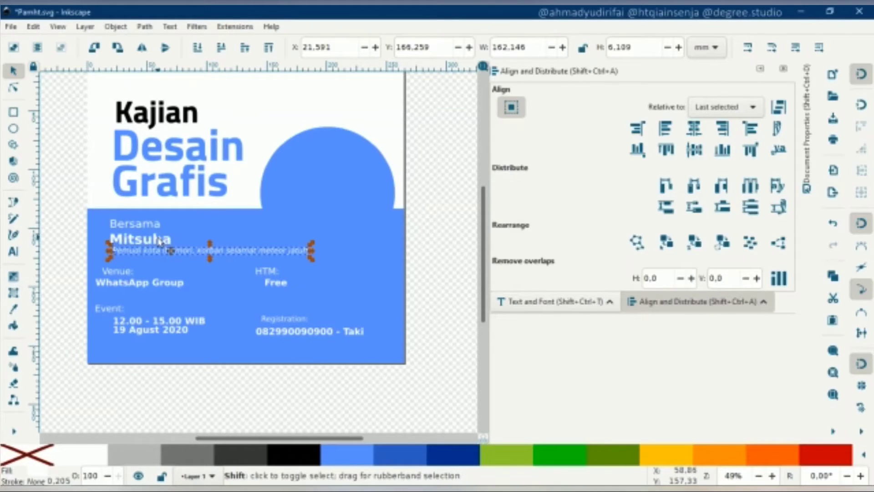
shift+click(160, 241)
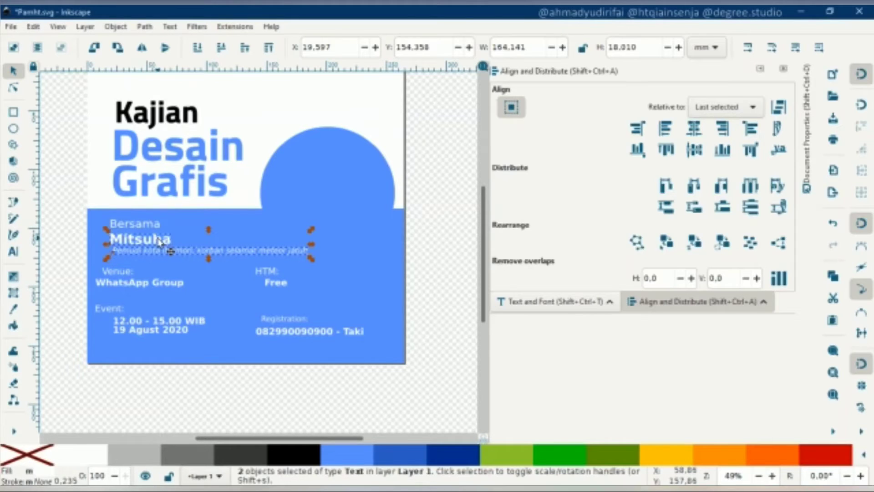
shift+click(160, 231)
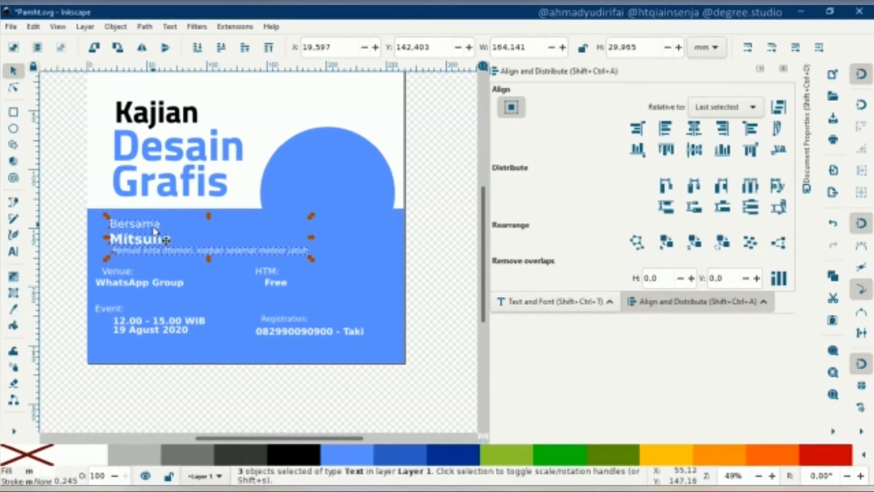
click(666, 130)
click(723, 131)
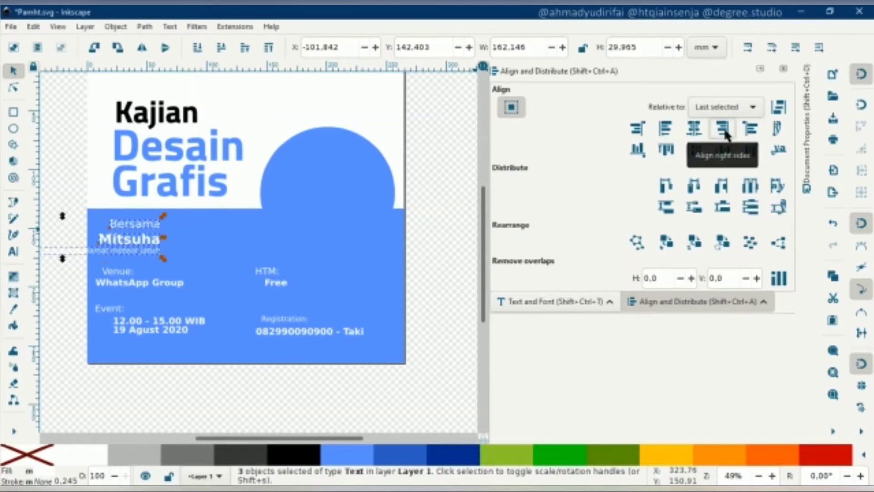
click(693, 131)
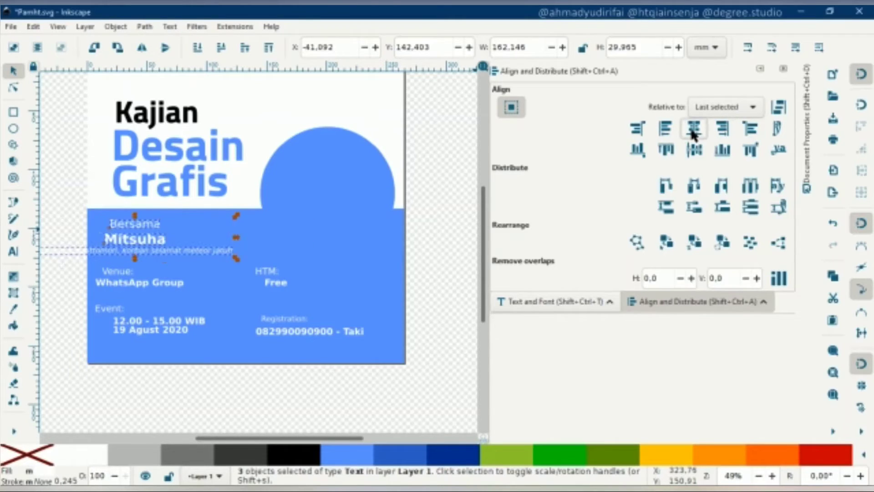
click(664, 130)
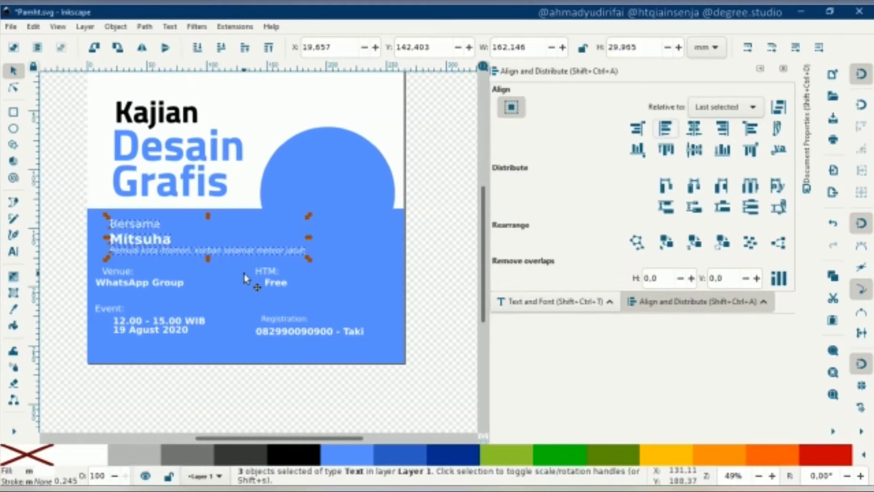
Step: Left-align "WhatsApp Group" with the "Venue:" label, and the time and date text with the "Event:" label
click(141, 285)
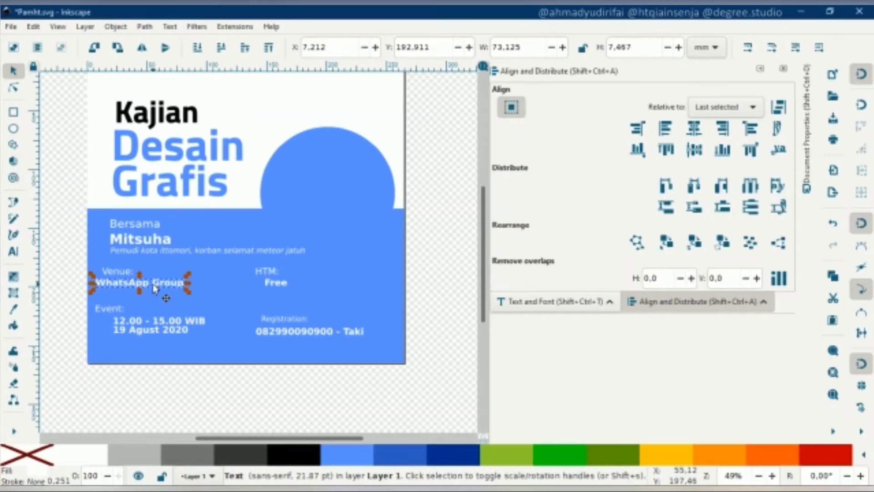
shift+click(122, 273)
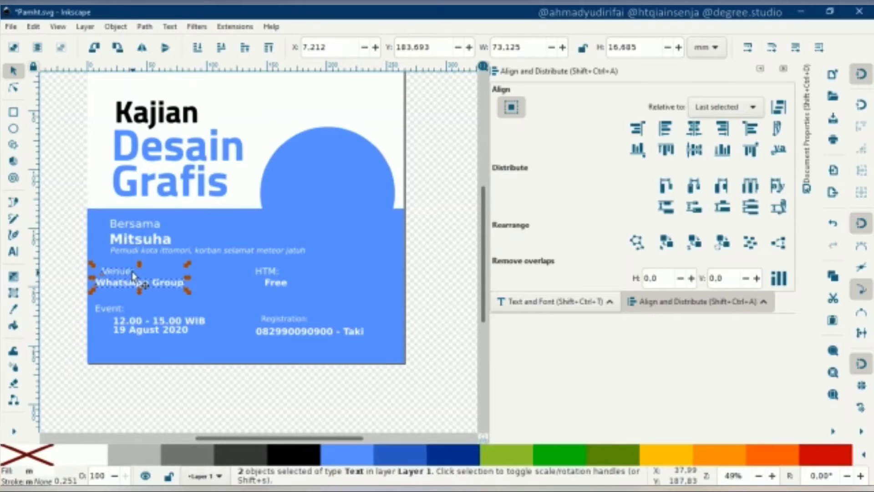
click(667, 129)
click(118, 320)
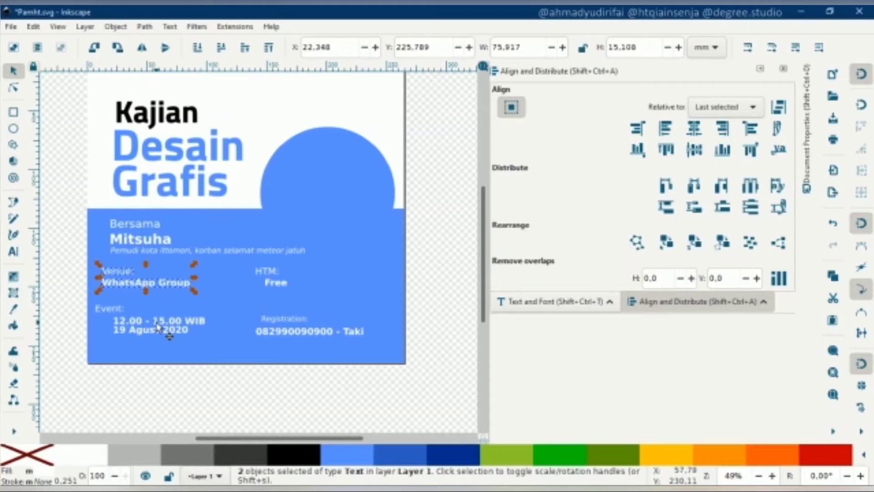
shift+click(109, 310)
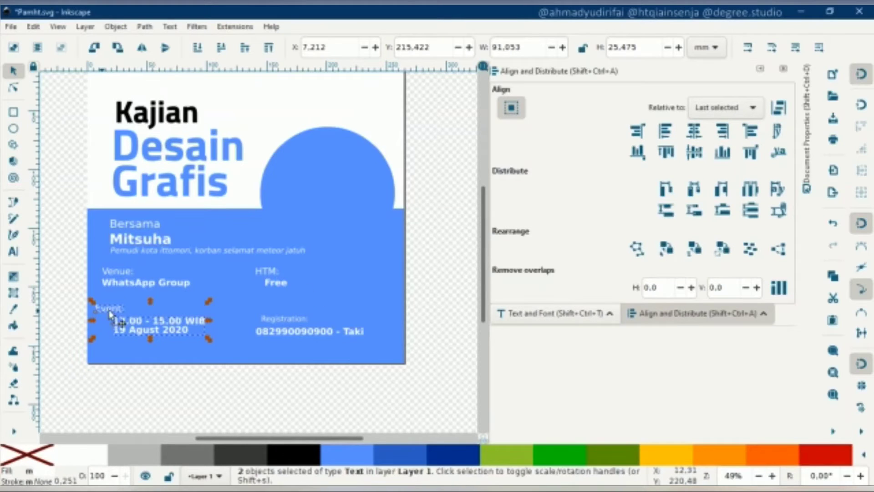
click(665, 132)
Step: Left-align "Free" with the "HTM:" label and the contact text with the "Registration:" label, then deselect
click(279, 283)
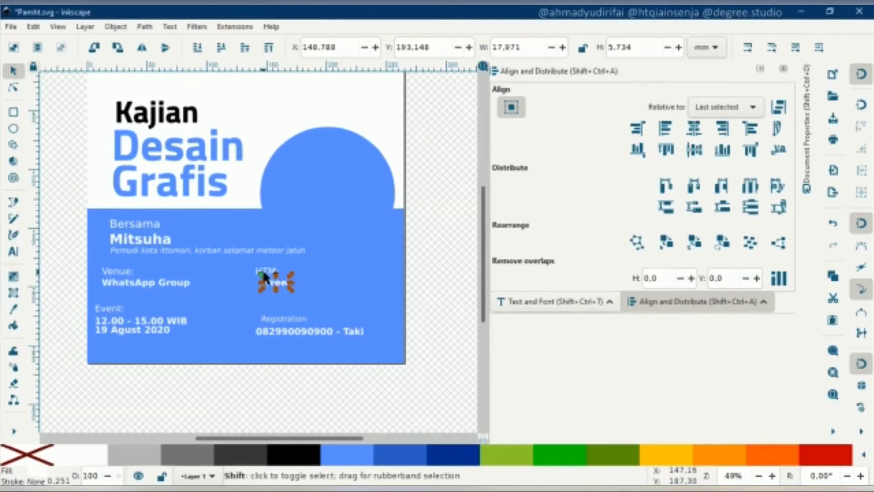
shift+click(264, 272)
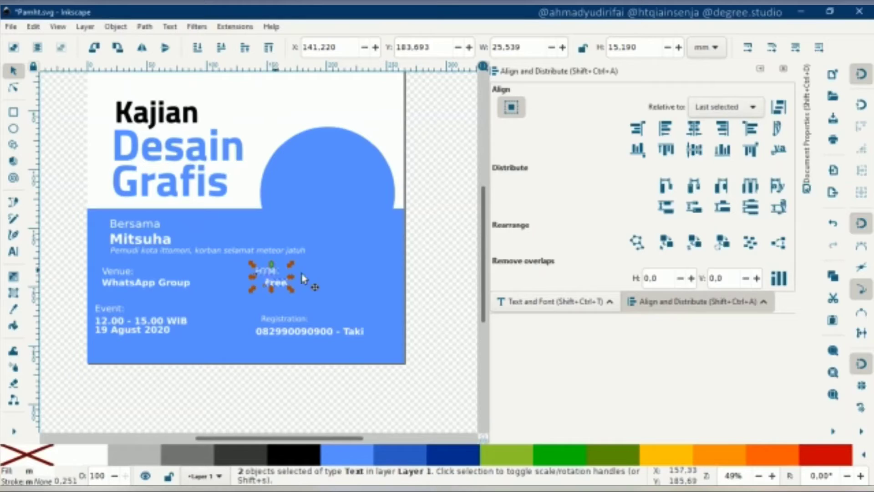
click(669, 133)
click(279, 332)
shift+click(297, 320)
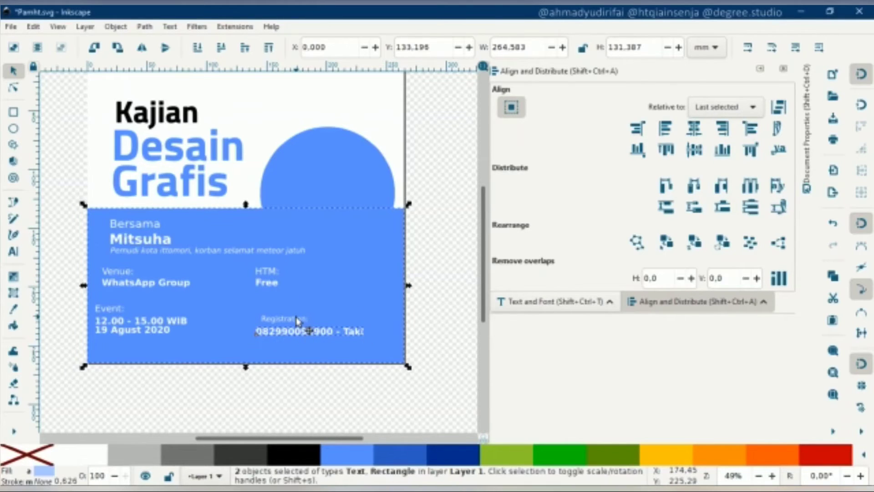
shift+click(296, 320)
shift+click(285, 318)
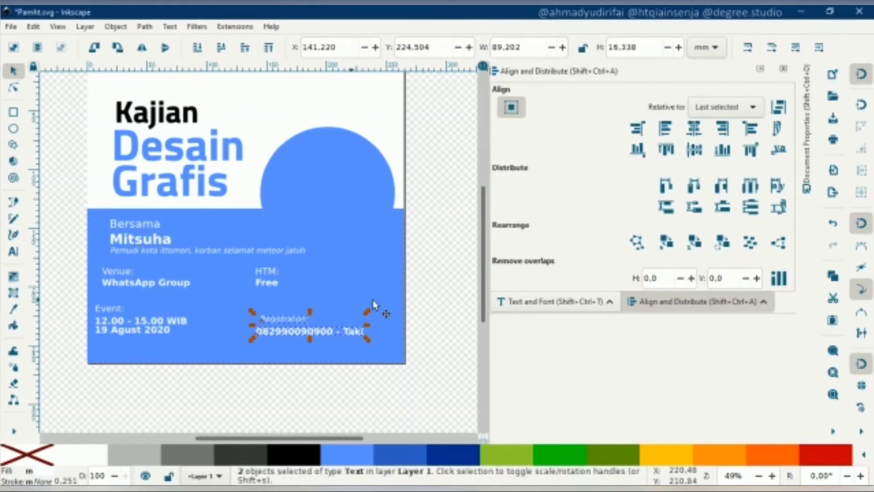
click(665, 129)
scroll(413, 257, down, 4)
scroll(446, 258, left, 2)
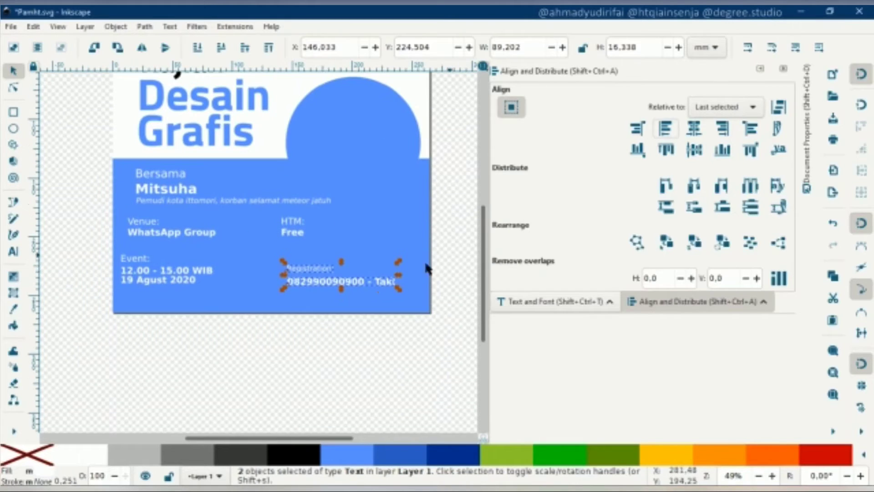
click(118, 356)
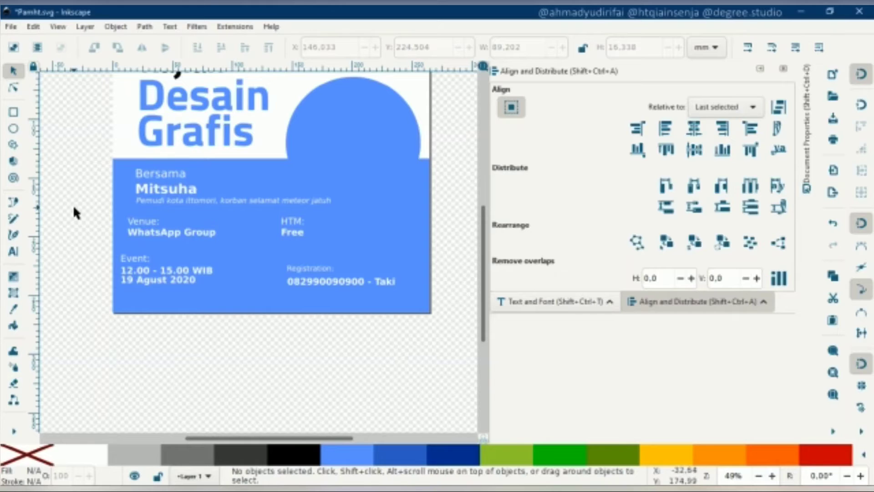
Step: Left-align the venue, event, tagline and speaker texts with "Bersama", and move them all left to X about 13.2 mm
drag(73, 208, 244, 302)
shift+click(200, 200)
shift+click(184, 191)
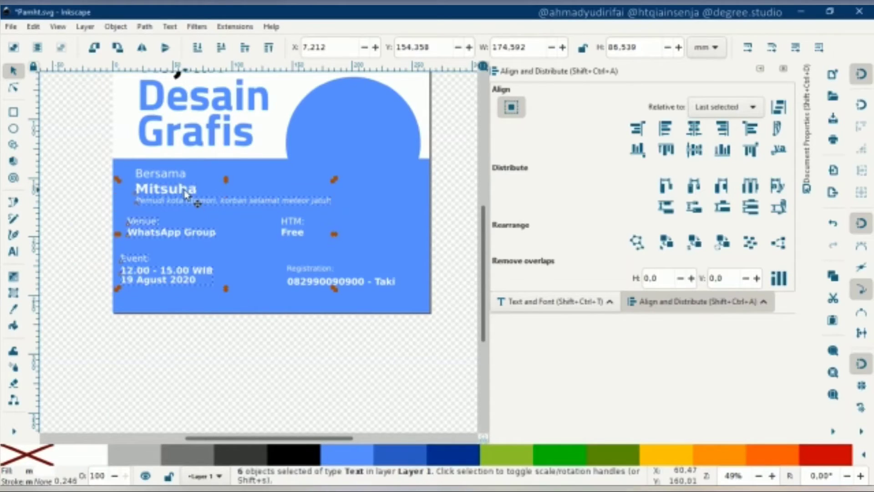
shift+click(177, 175)
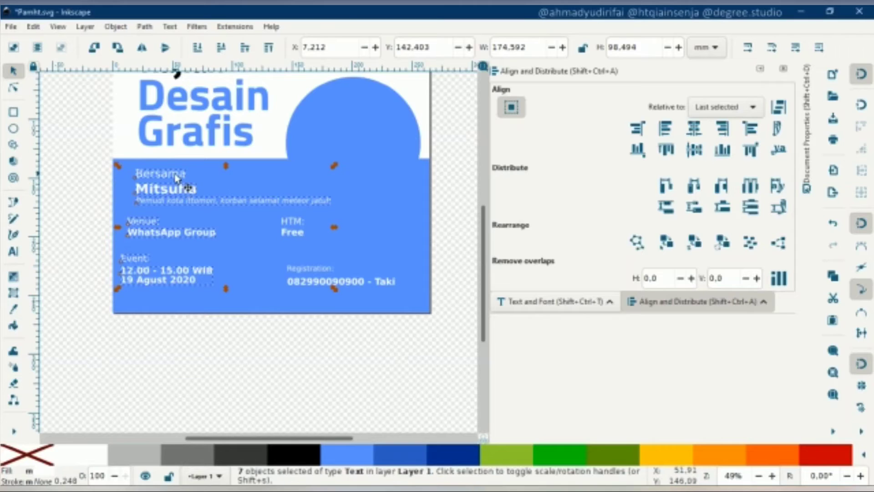
click(666, 130)
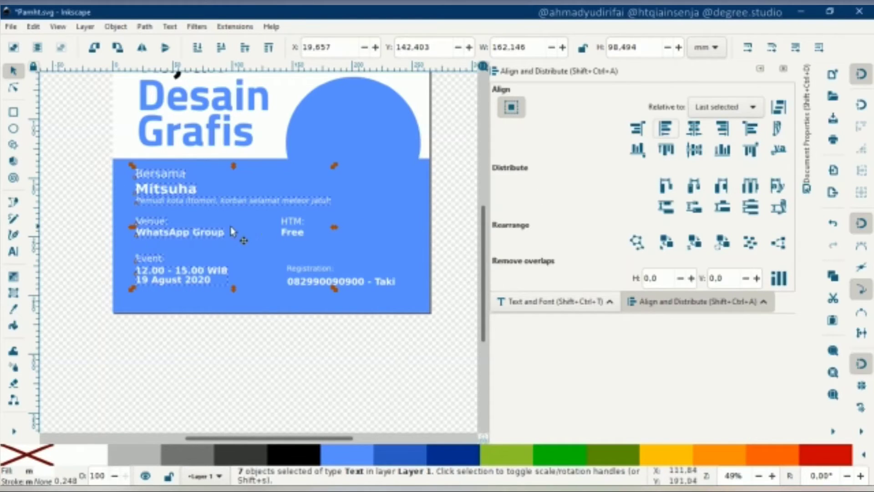
drag(197, 237, 195, 236)
click(86, 205)
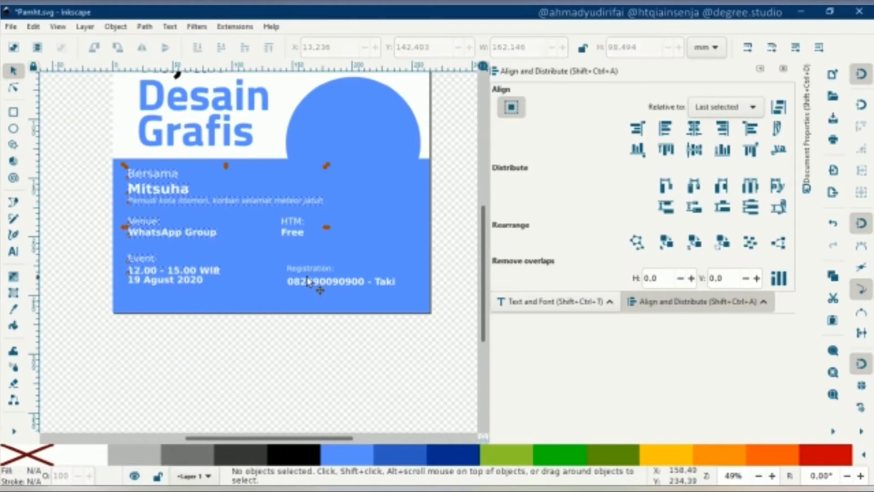
Step: Top-align the "Registration:" label with "Event:", and the registration contact text with the event time and date
click(318, 272)
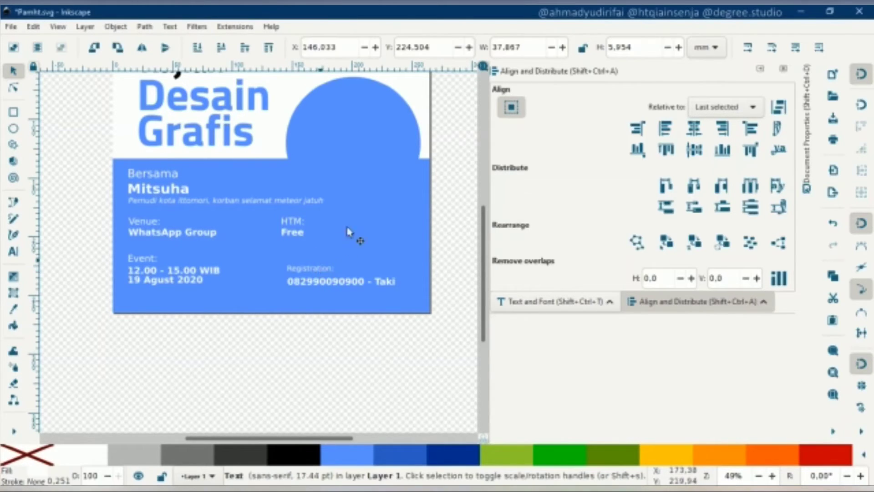
scroll(328, 273, down, 3)
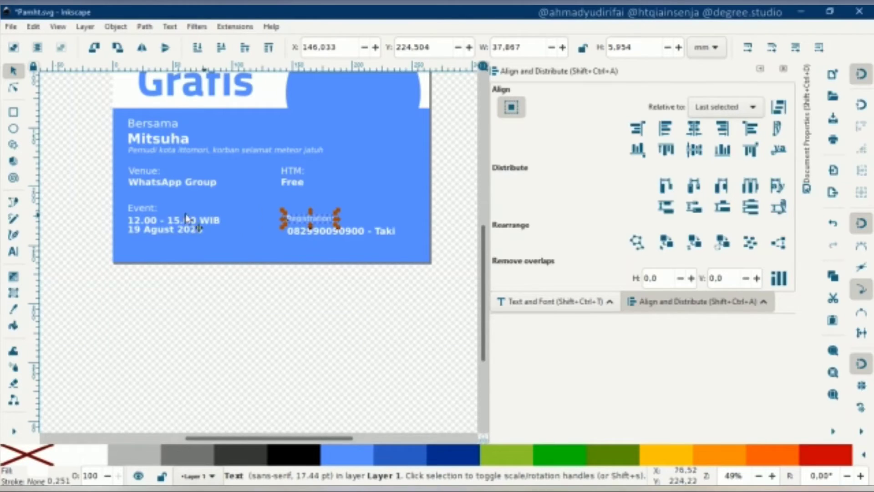
shift+click(152, 211)
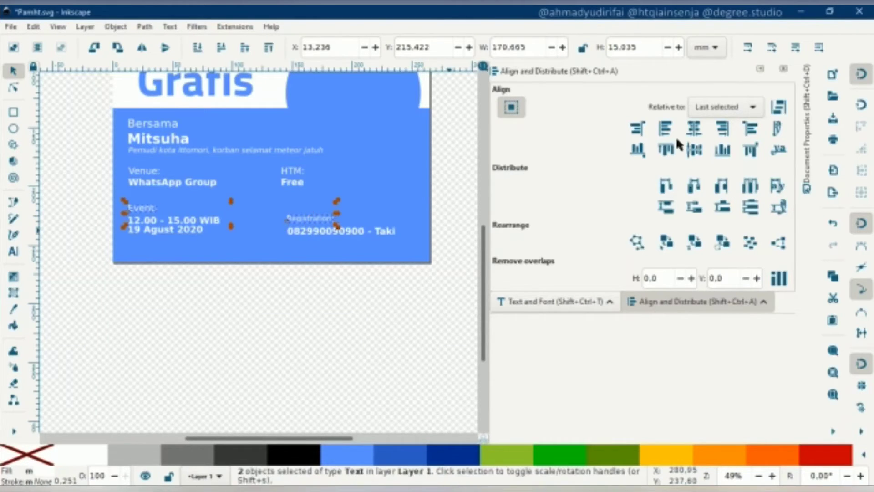
click(667, 150)
click(341, 233)
shift+click(218, 222)
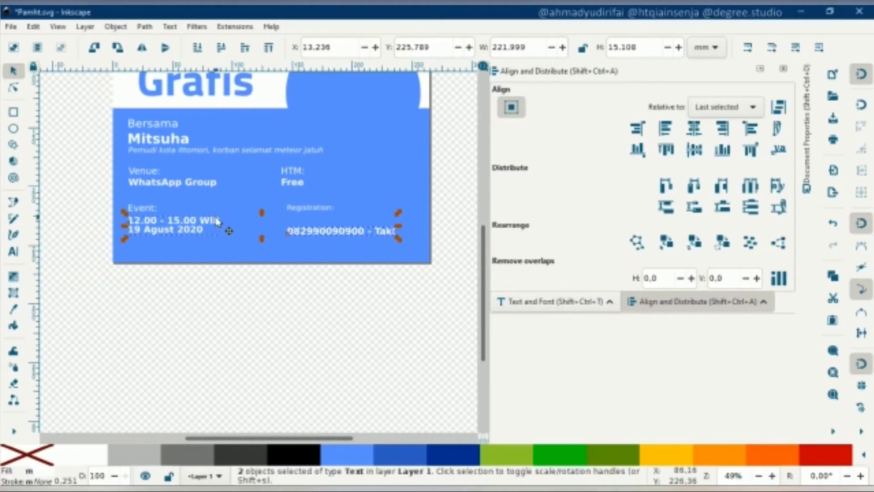
click(659, 151)
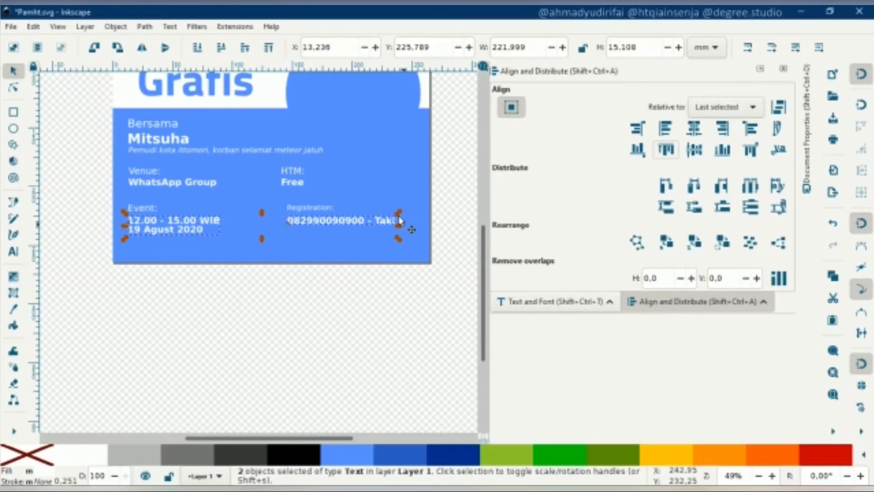
Step: Left-align the "Registration:" label and its contact text with the "Free" text, and deselect them
click(302, 253)
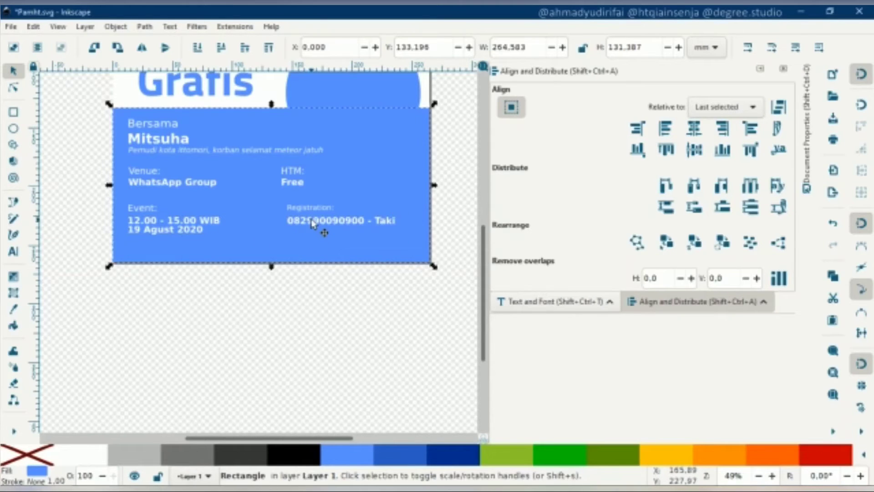
click(313, 223)
shift+click(307, 207)
shift+click(296, 184)
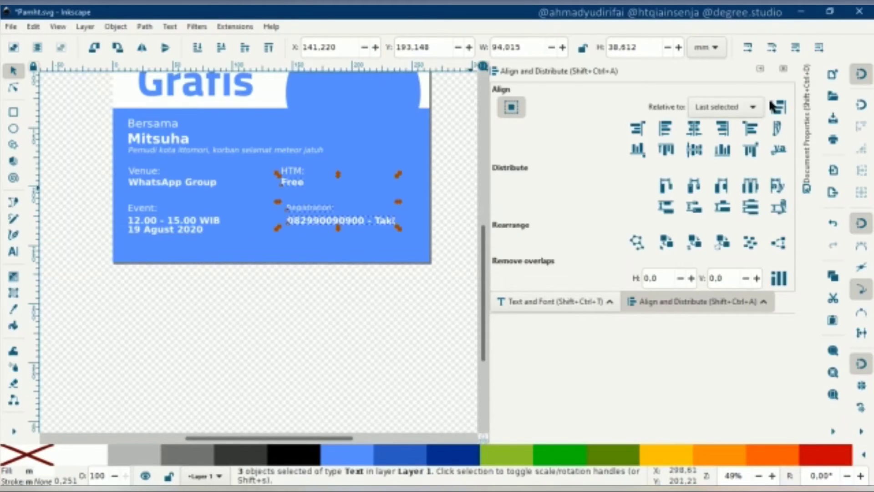
click(665, 129)
click(340, 313)
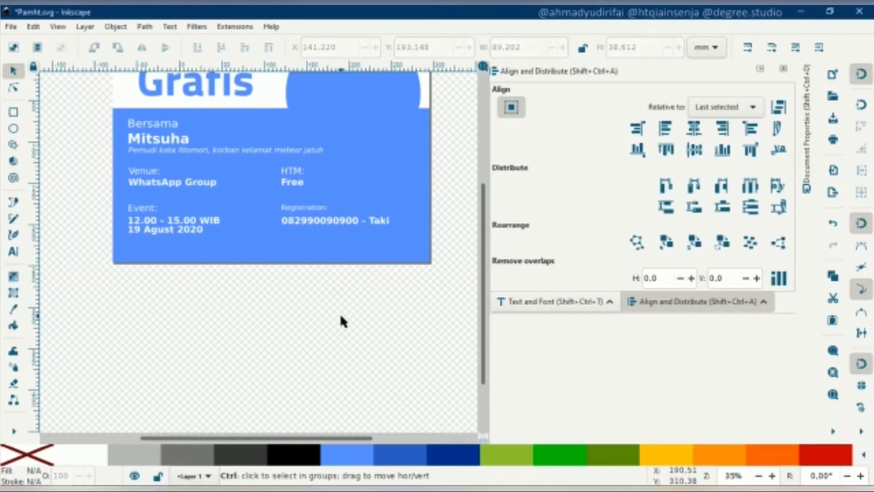
Step: Draw a thin vertical white divider rectangle, about 1.6 by 66 mm, between the venue/event and HTM/registration columns
ctrl+scroll(340, 313, down, 1)
scroll(349, 330, left, 4)
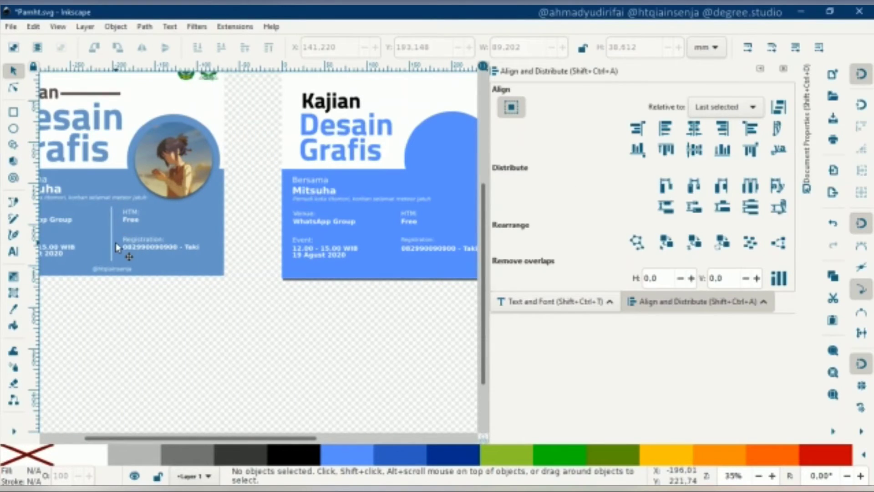
click(17, 113)
scroll(377, 234, right, 3)
scroll(351, 235, up, 1)
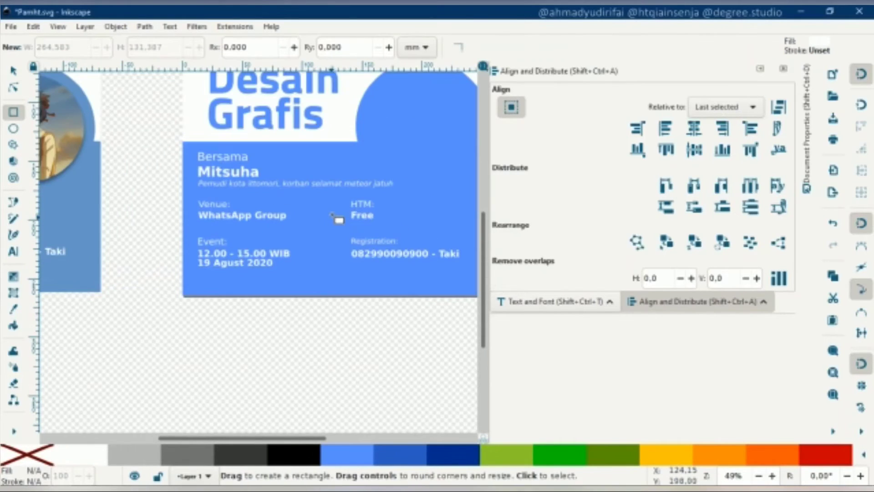
drag(333, 202, 333, 279)
click(13, 71)
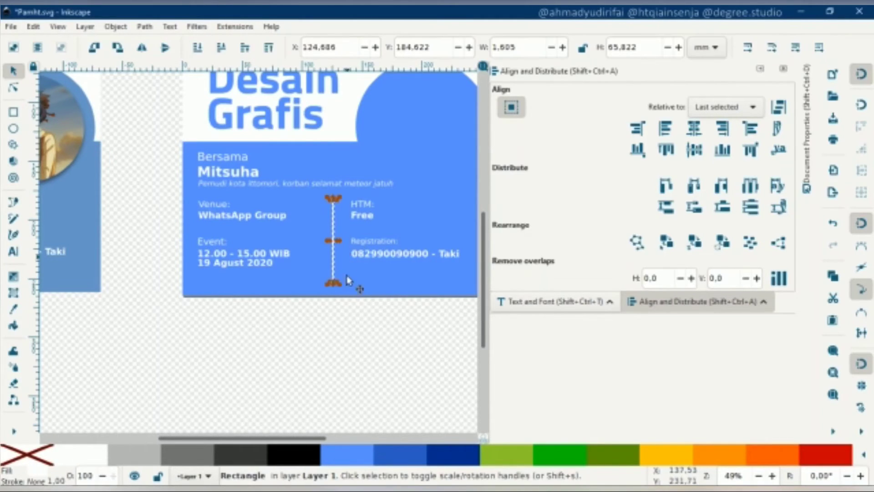
scroll(361, 341, down, 1)
click(361, 339)
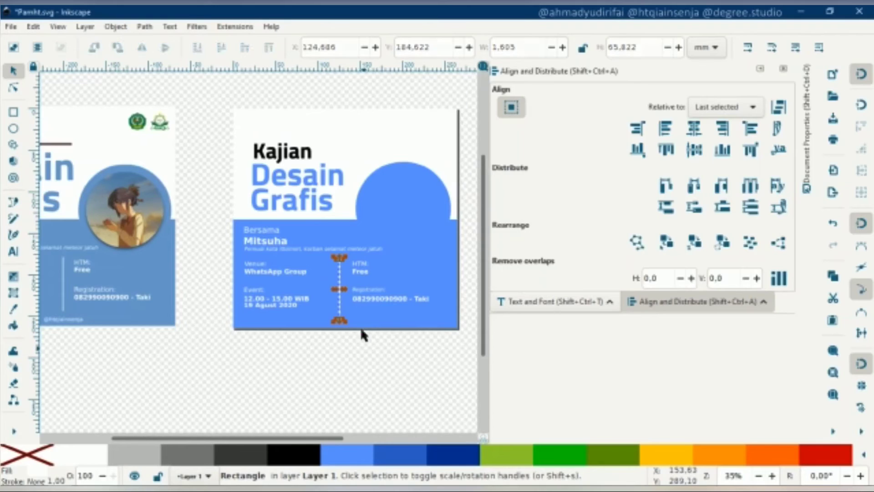
Step: Duplicate the white vertical divider and place the copy above the original, filled with dark gray
click(340, 282)
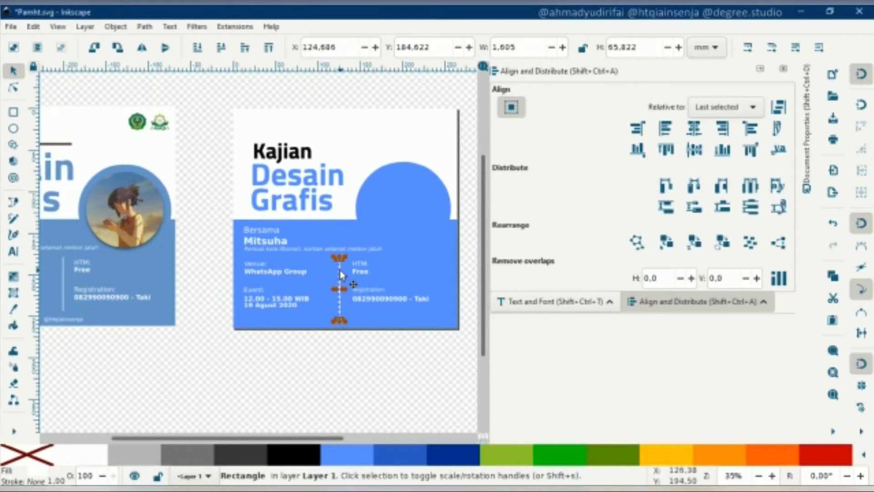
right_click(341, 274)
key(Escape)
scroll(97, 143, left, 3)
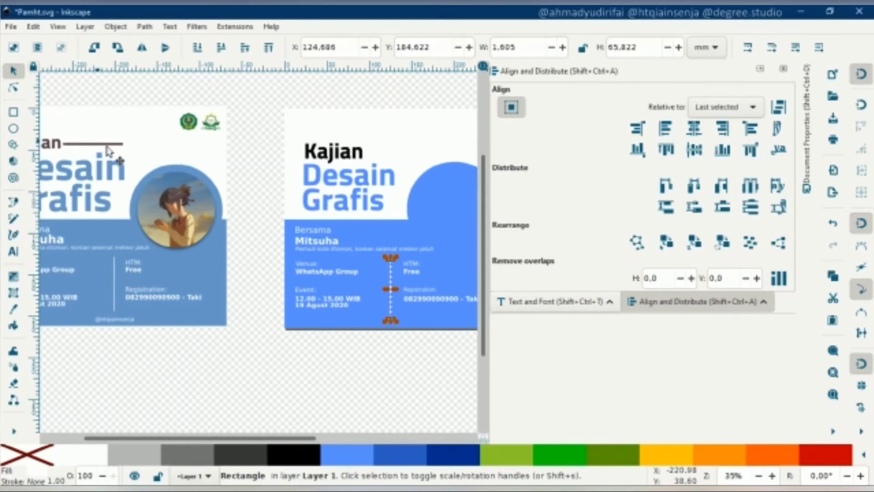
scroll(105, 150, right, 2)
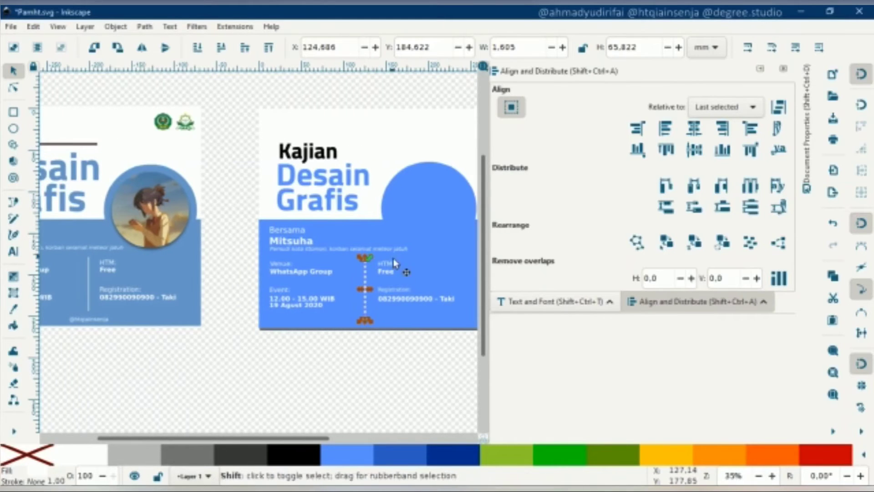
right_click(364, 276)
click(424, 225)
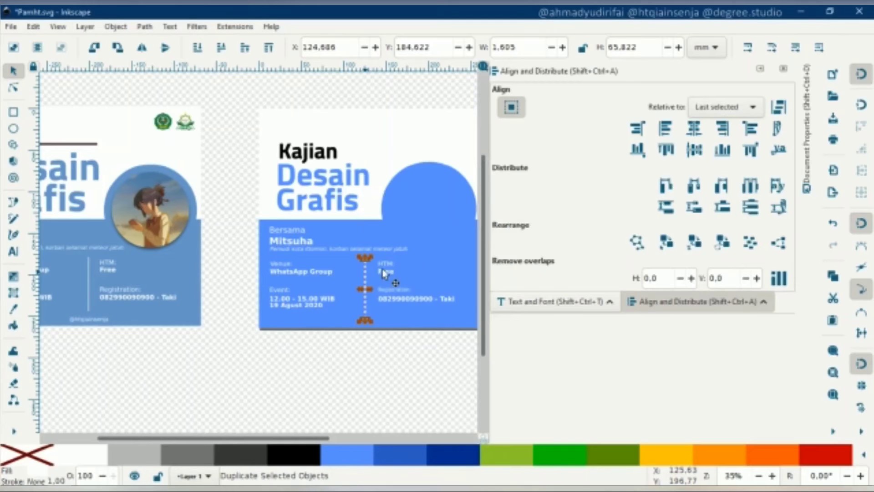
drag(365, 276, 387, 229)
click(253, 455)
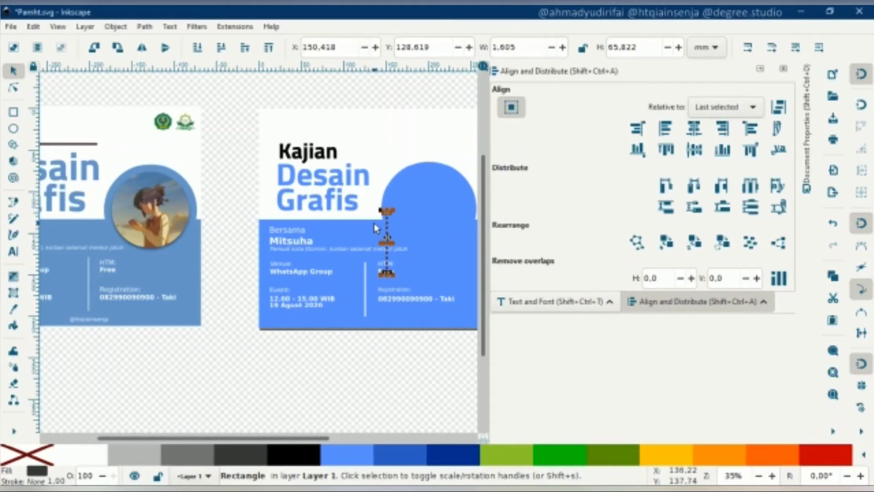
Step: Rotate the dark gray line 90° and place it beside "Kajian" at about 57.5 by 3 mm, and save the document
click(119, 49)
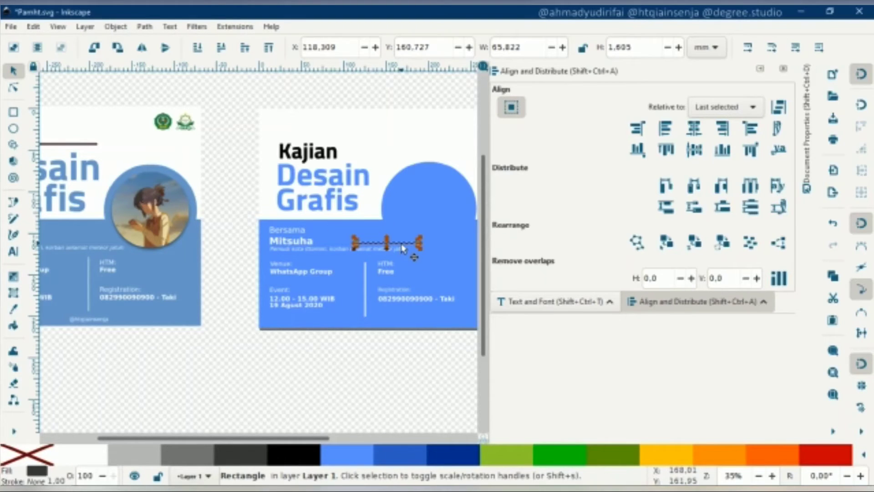
drag(402, 248, 367, 150)
click(238, 139)
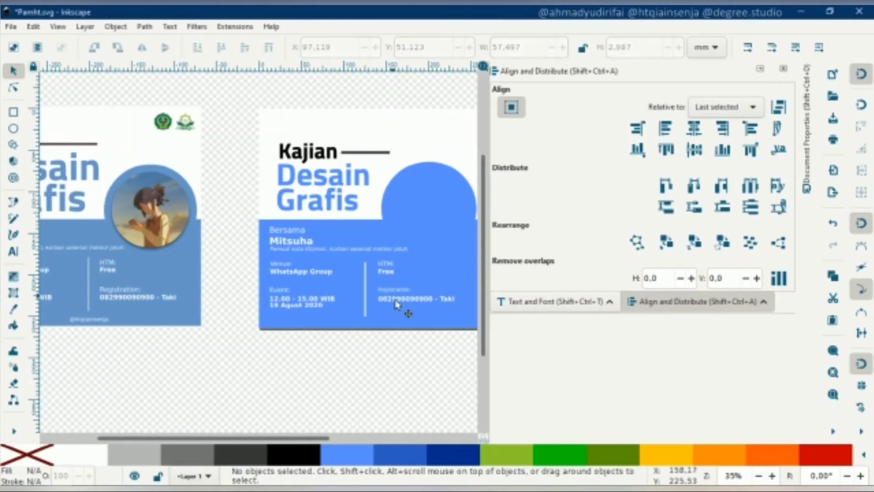
ctrl+scroll(398, 310, down, 1)
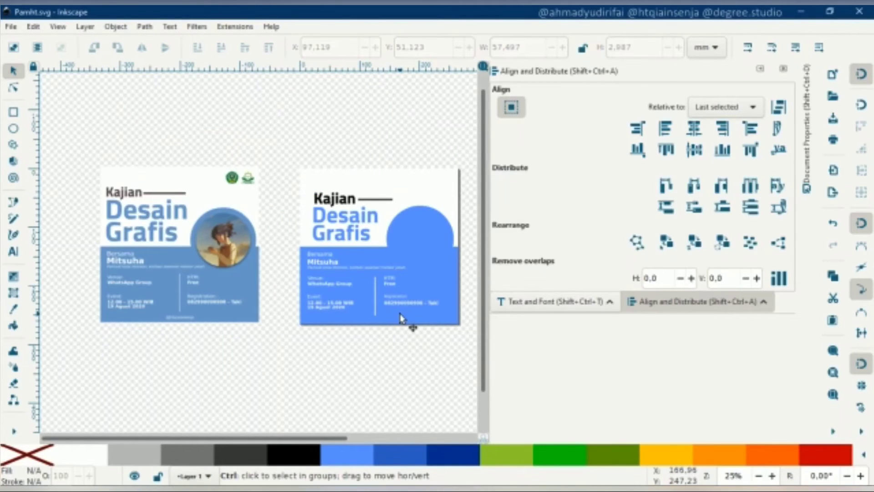
key(ctrl+s)
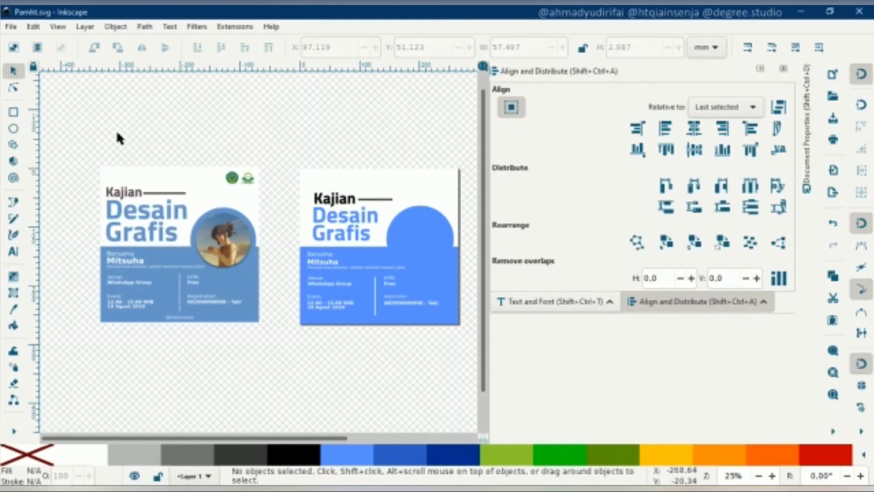
Step: Import kgf.png as an embedded image with default import resolution and smooth rendering
click(11, 27)
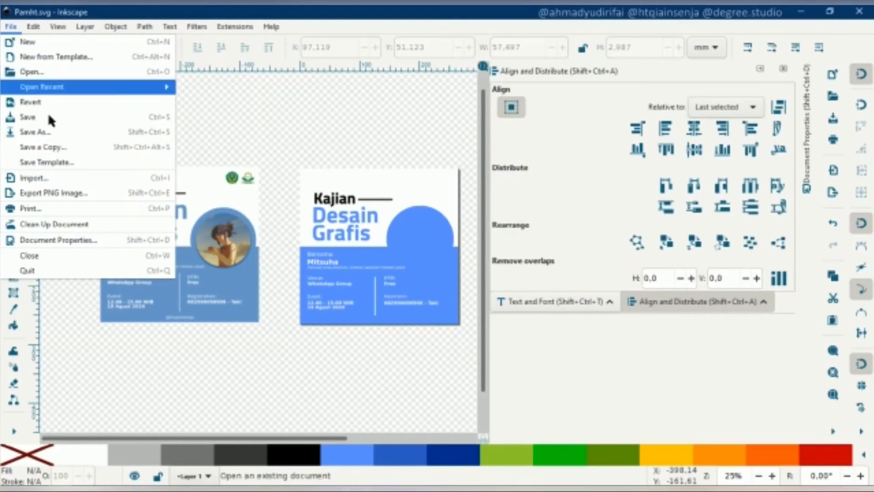
click(54, 179)
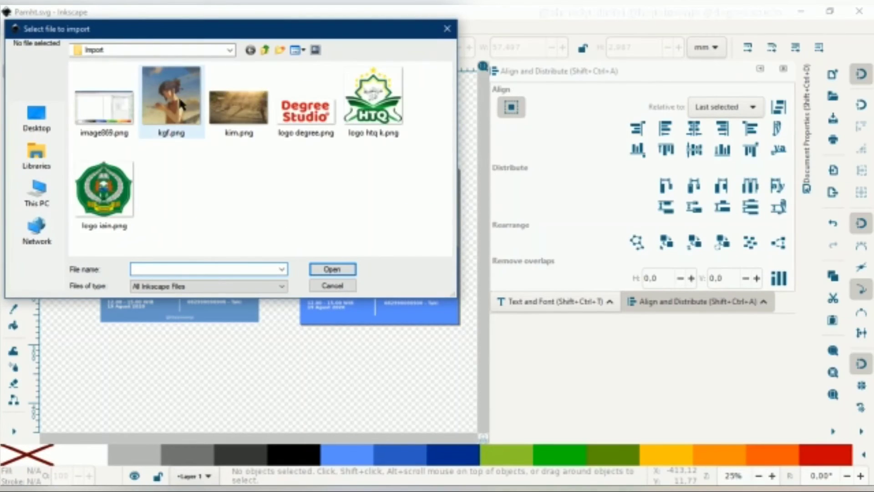
click(181, 105)
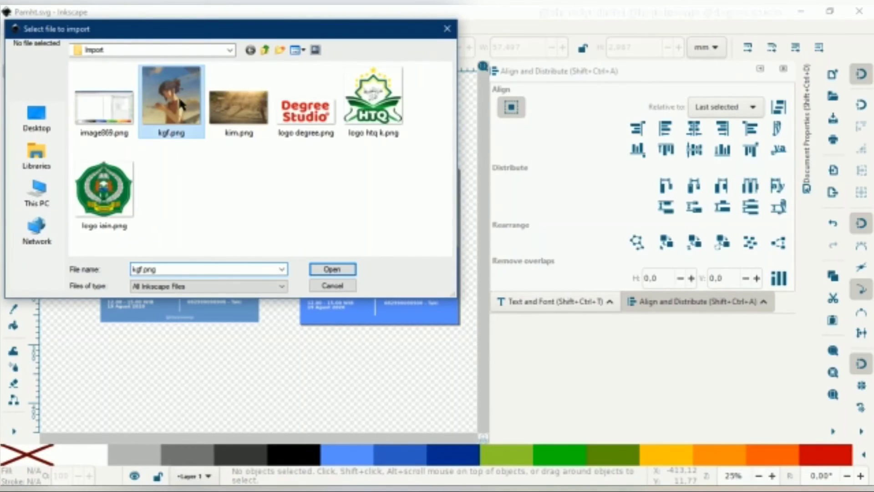
click(337, 268)
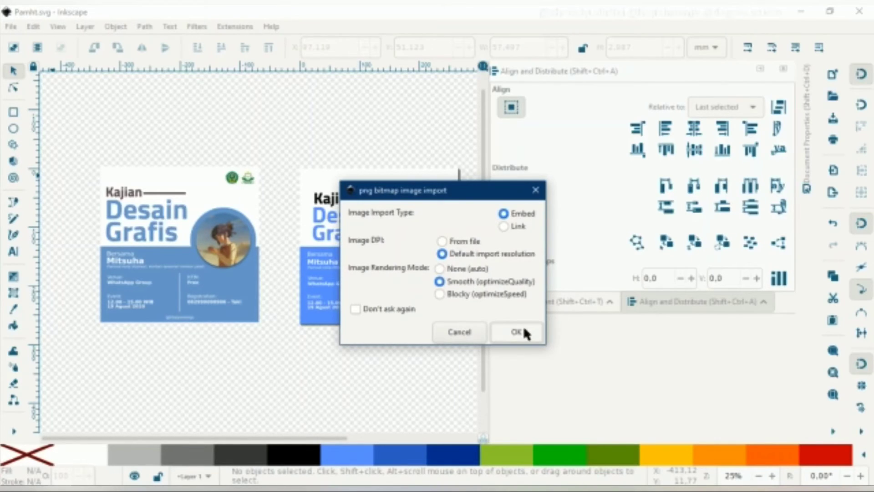
click(525, 333)
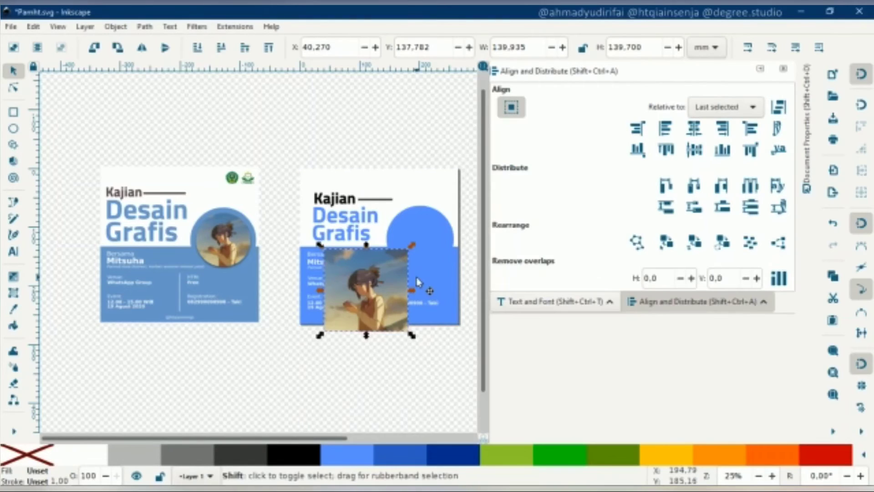
Step: Move the imported photo off the poster to its right side, at about X 288 mm and Y 65 mm
scroll(355, 296, right, 3)
drag(347, 297, 474, 258)
scroll(423, 257, right, 3)
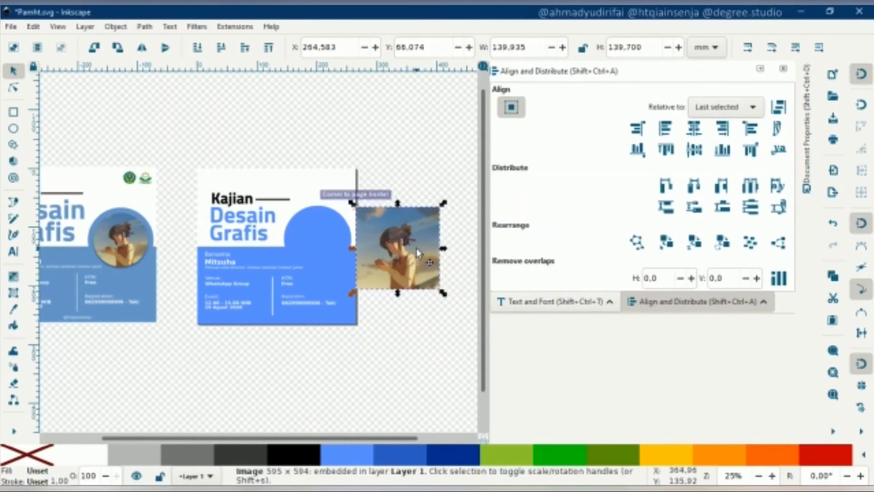
drag(402, 250, 416, 249)
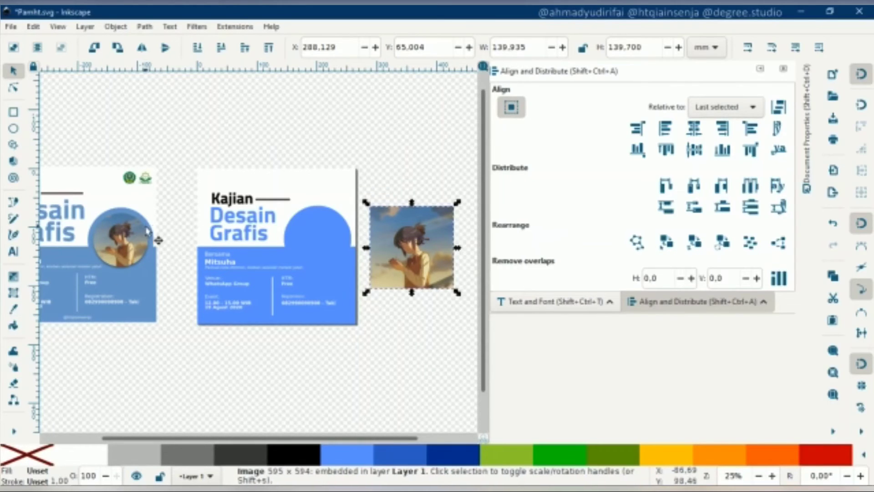
Step: Draw a dark gray circle over the imported photo and scale it down to about 131 mm in diameter
click(13, 129)
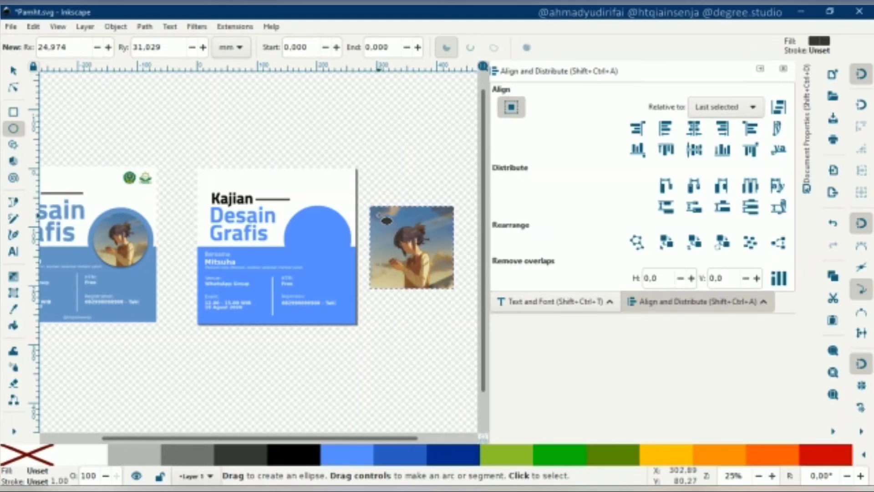
drag(370, 206, 458, 289)
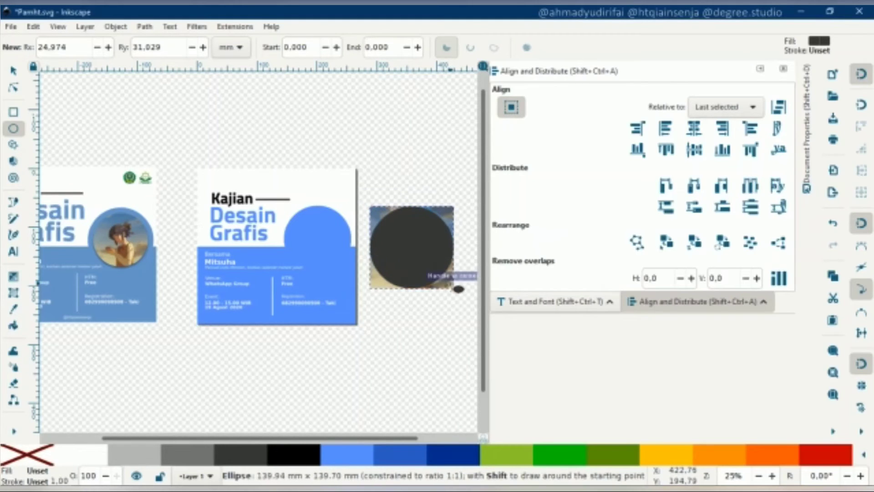
key(s)
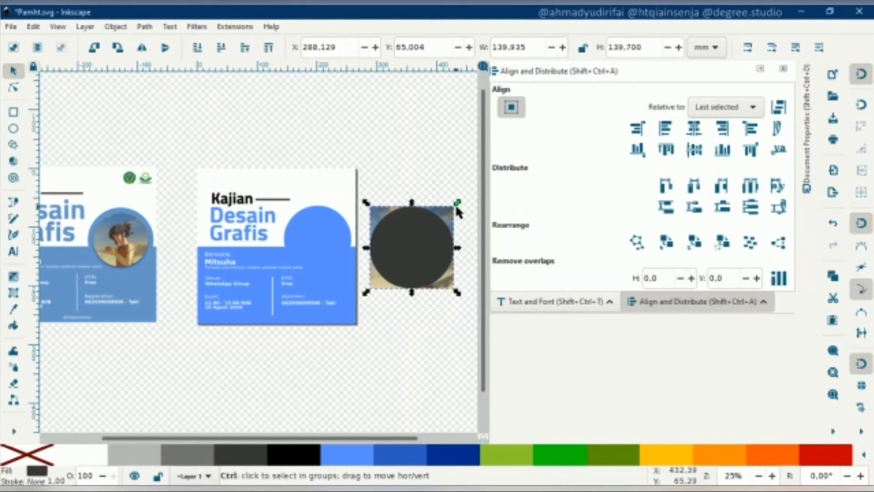
drag(456, 209, 452, 214)
drag(419, 241, 425, 246)
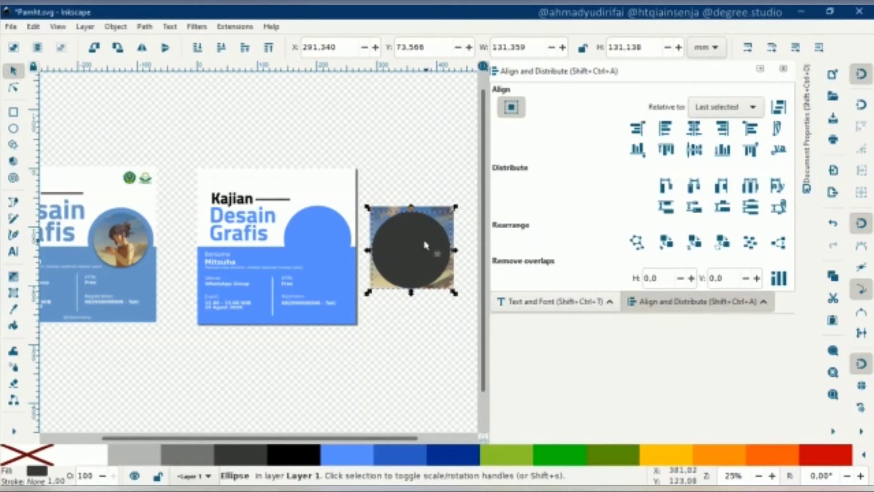
Step: Lower the opacity of the circle over the photo to about 55%
click(832, 433)
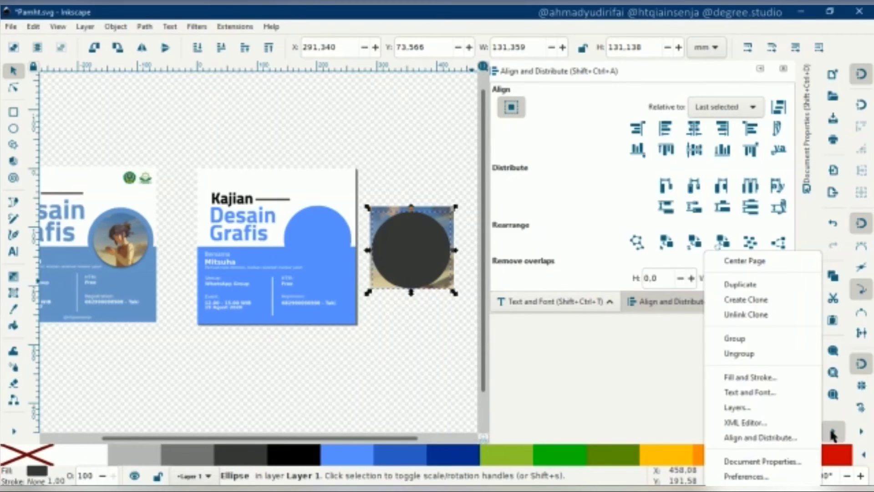
click(774, 383)
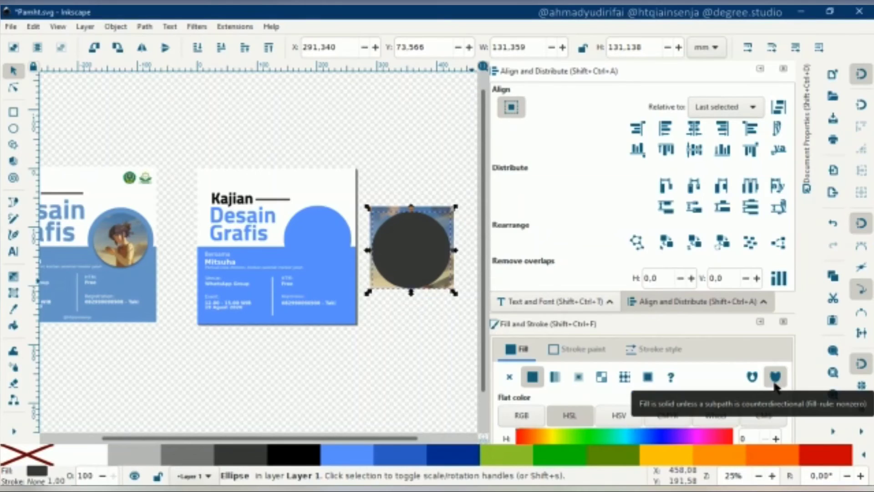
scroll(714, 339, down, 4)
scroll(713, 277, down, 7)
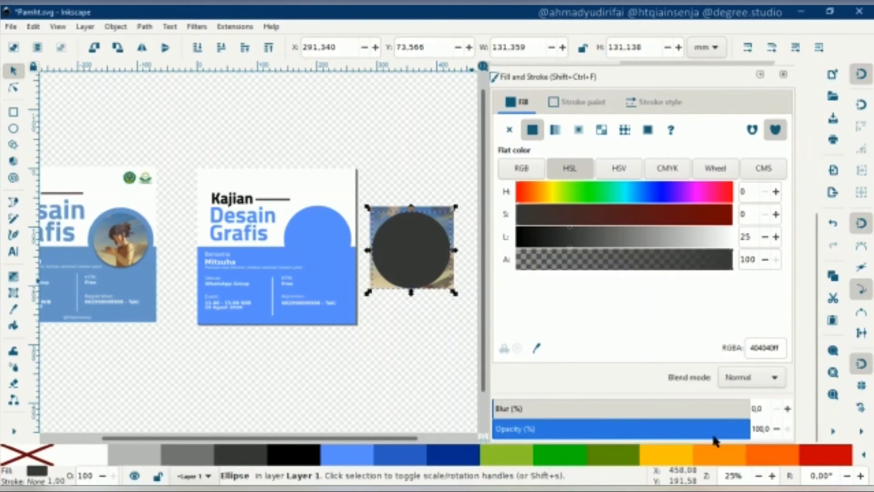
click(635, 433)
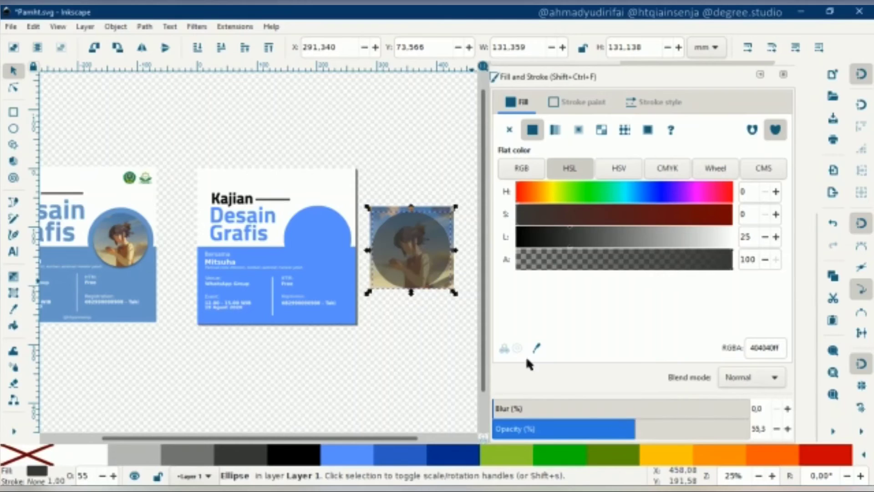
Step: Shrink the semi-transparent circle to about 127.5 mm around the girl in the photo, and save the document
scroll(430, 267, up, 1)
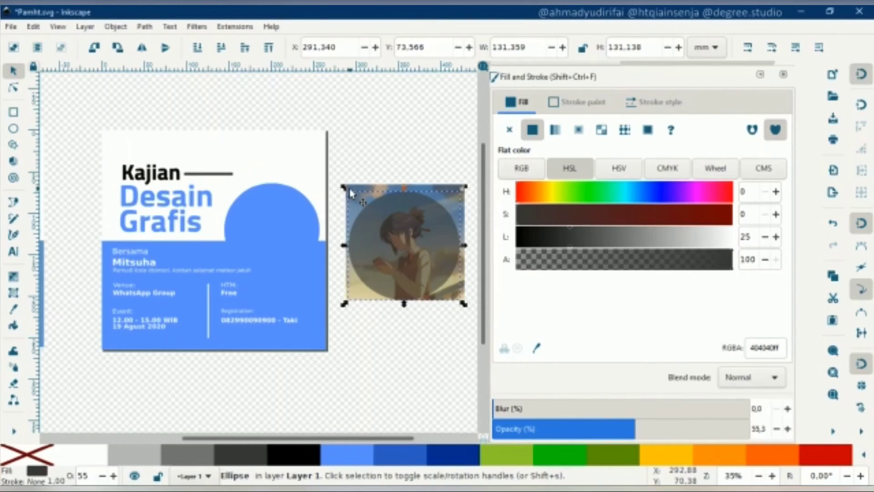
drag(350, 189, 354, 191)
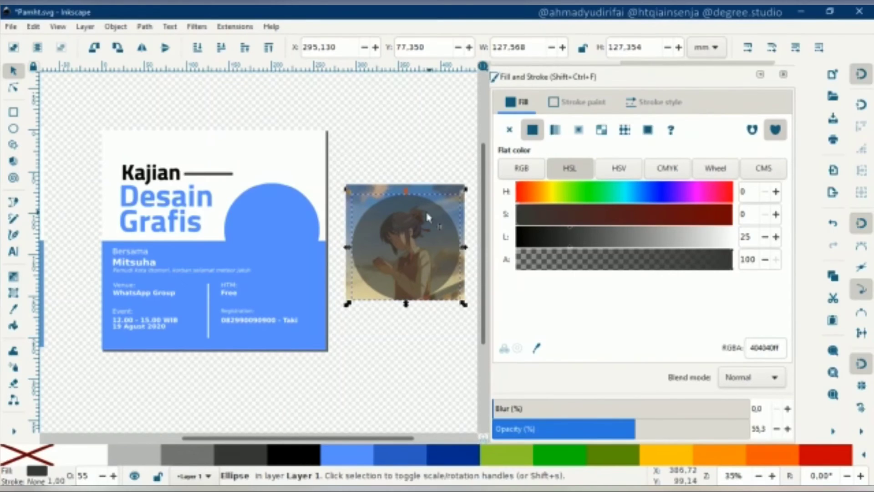
scroll(425, 223, right, 3)
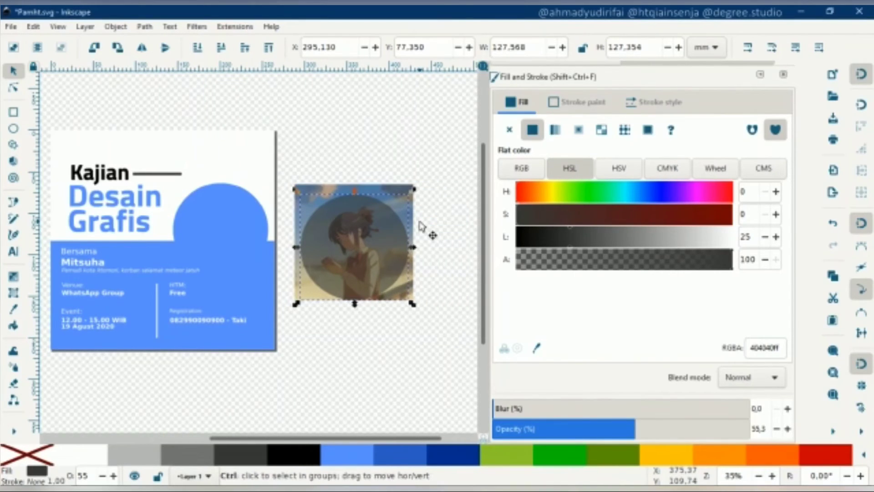
key(ctrl+s)
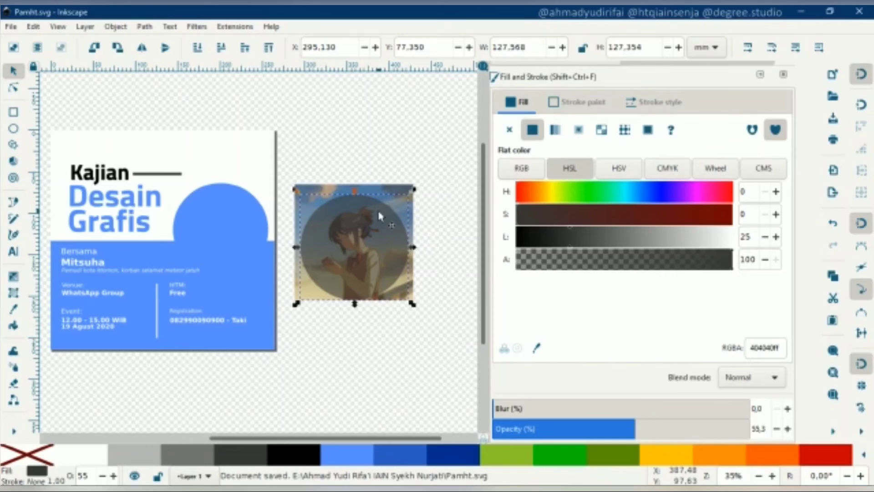
Step: Clip the photo to the semi-transparent circle on top of it
key(shift)
shift+click(385, 187)
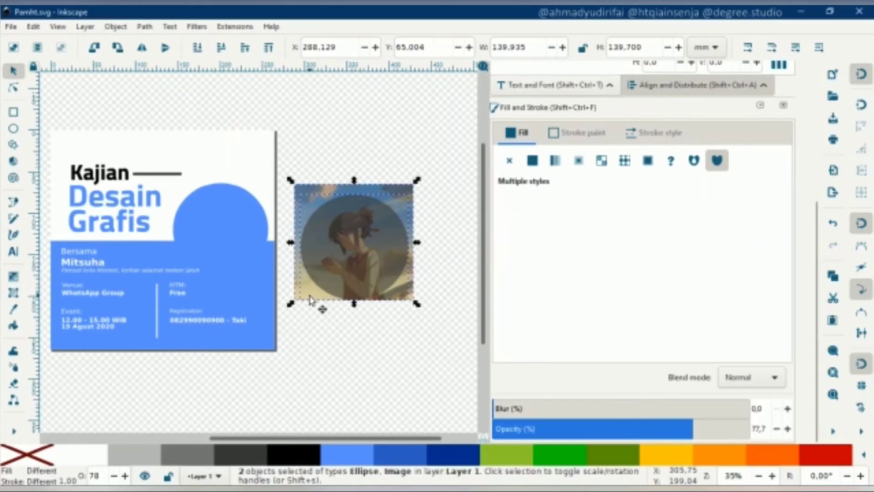
click(115, 27)
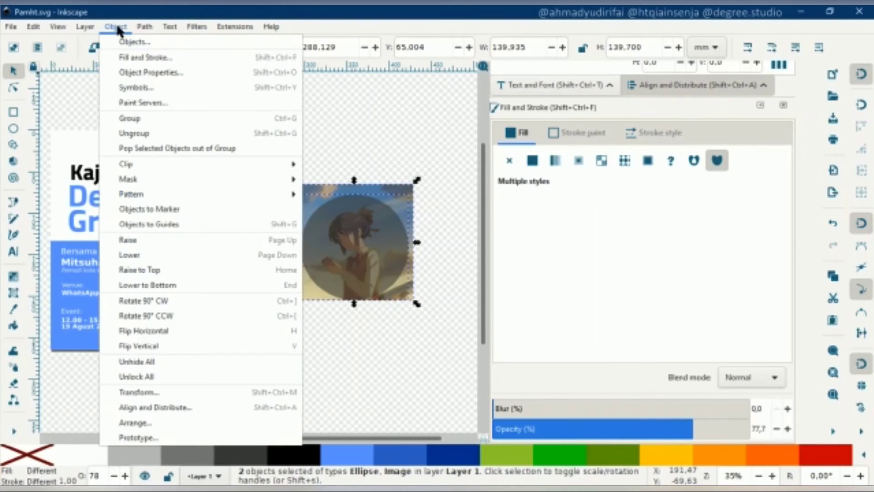
mouse_move(164, 164)
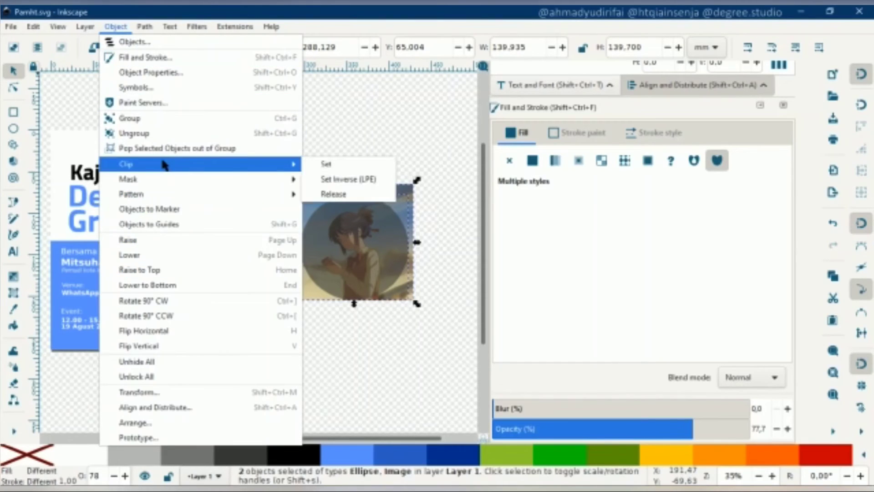
click(326, 168)
scroll(389, 236, left, 2)
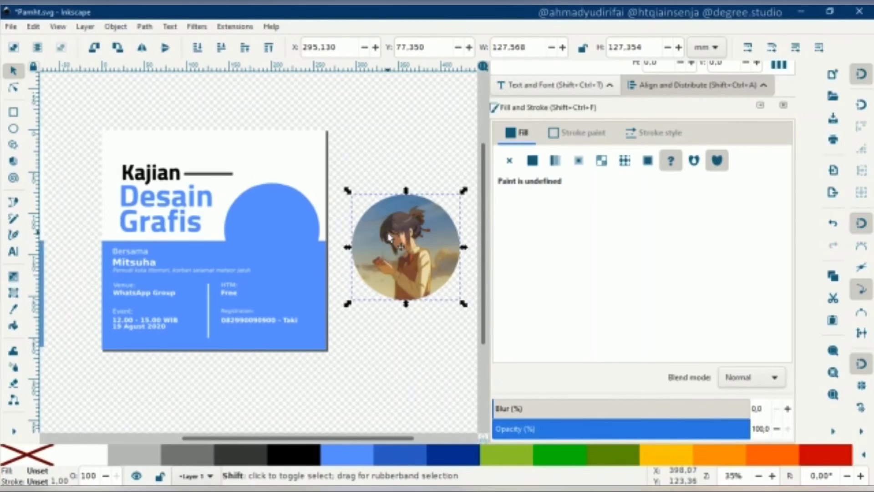
Step: Scale the round photo down to about 92.6 mm and place it inside the poster's blue circle
drag(464, 190, 449, 223)
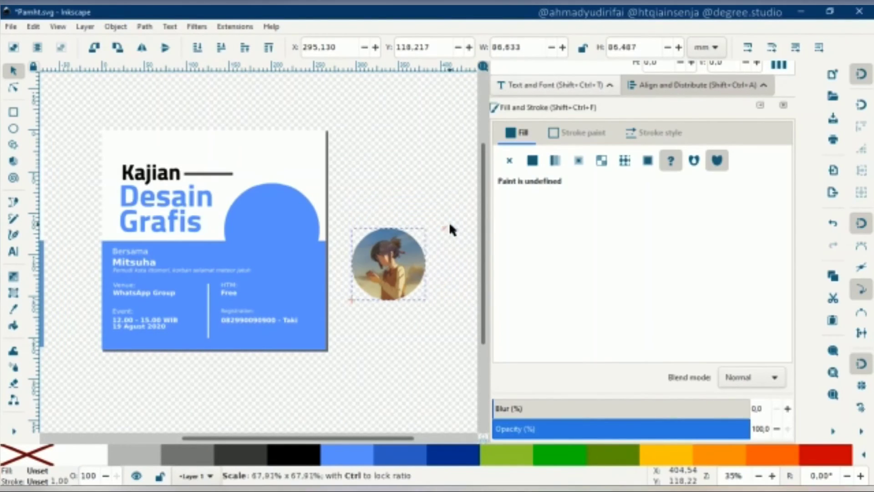
click(405, 288)
drag(405, 287, 278, 248)
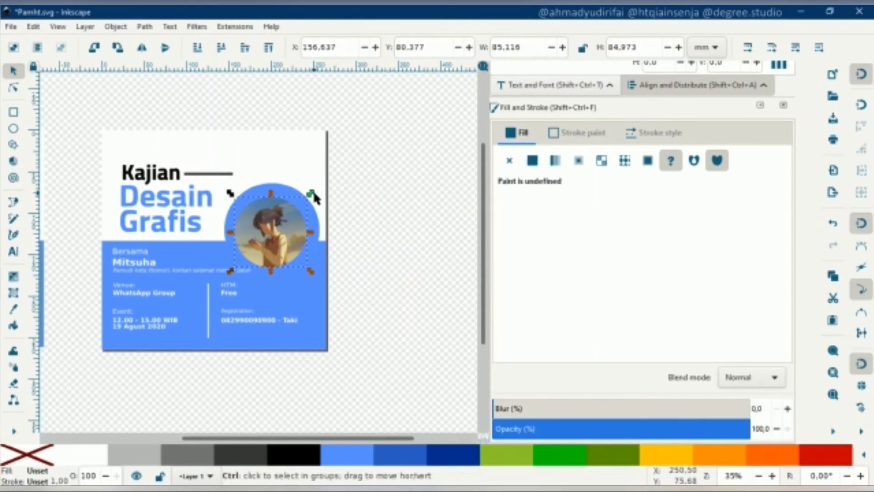
drag(313, 195, 315, 185)
scroll(306, 216, left, 3)
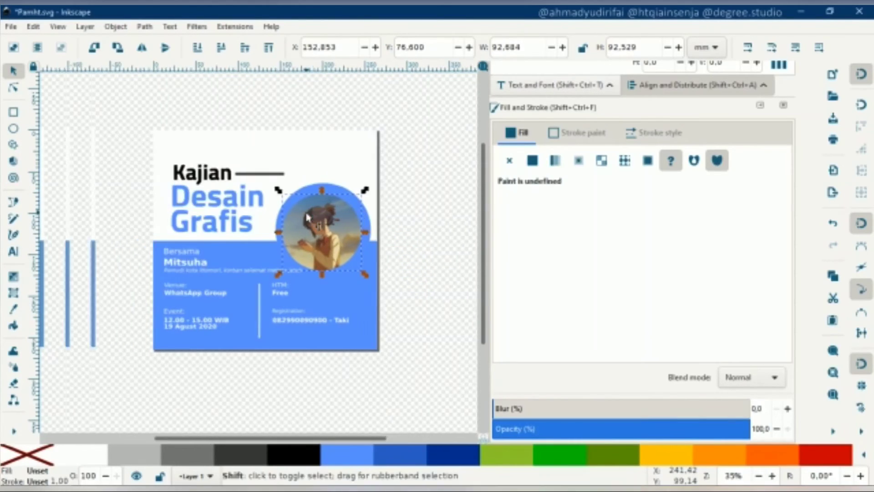
Step: Centre the round photo horizontally and vertically on the poster's blue circle
scroll(307, 218, left, 3)
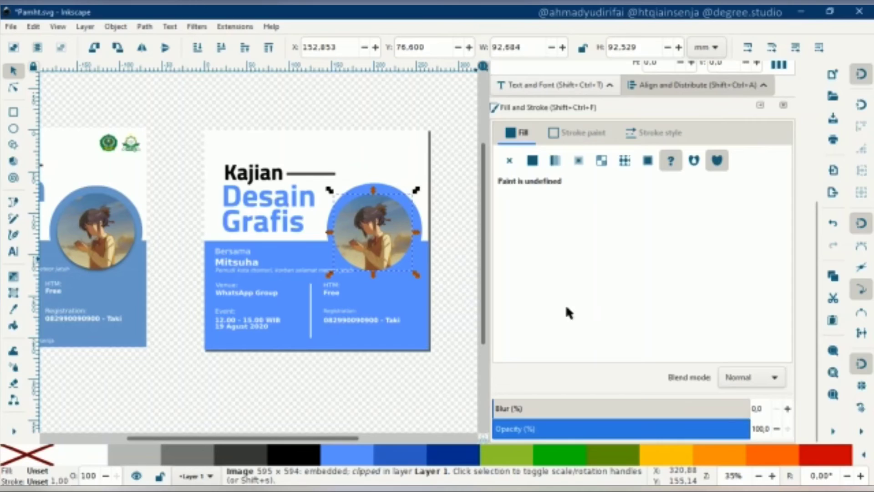
shift+click(387, 191)
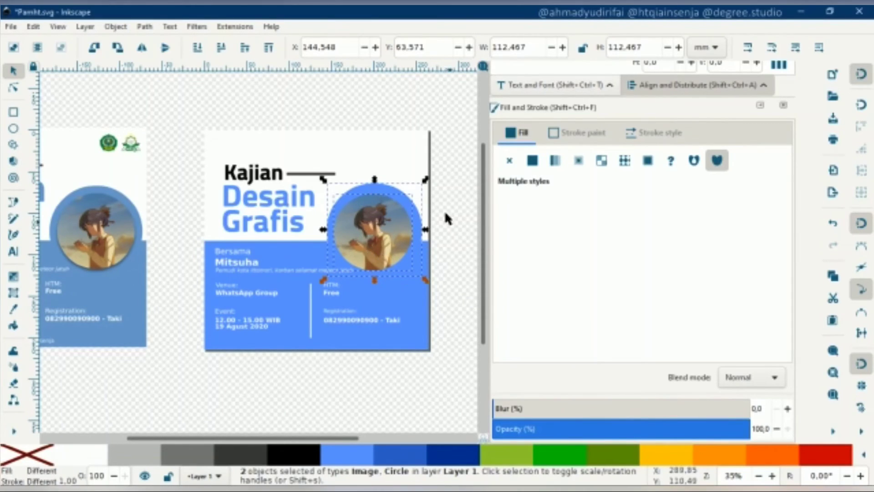
scroll(676, 201, up, 5)
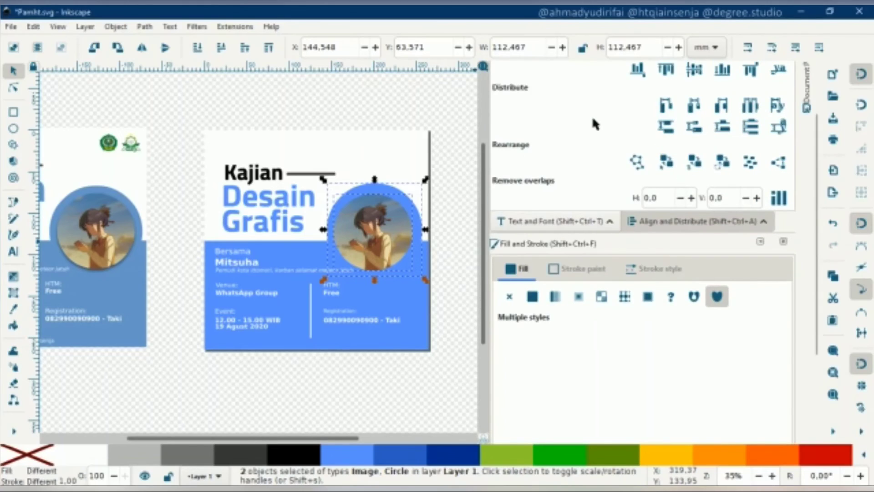
scroll(592, 116, up, 3)
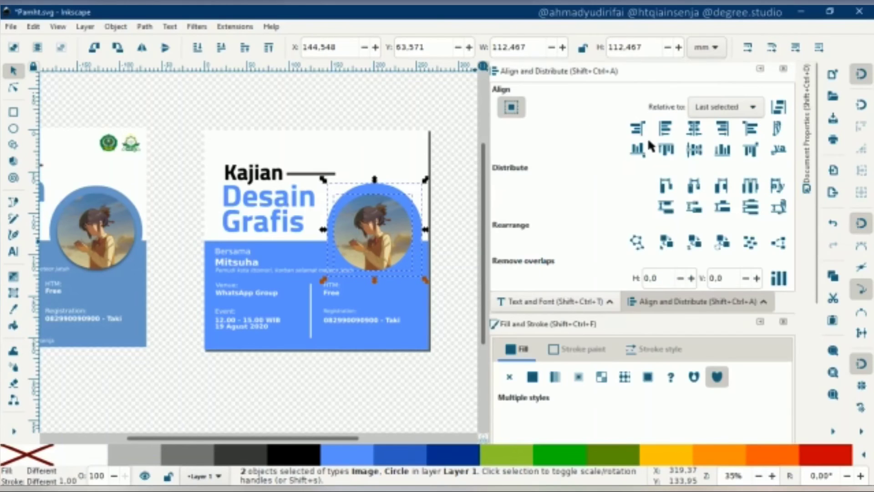
click(694, 131)
click(694, 149)
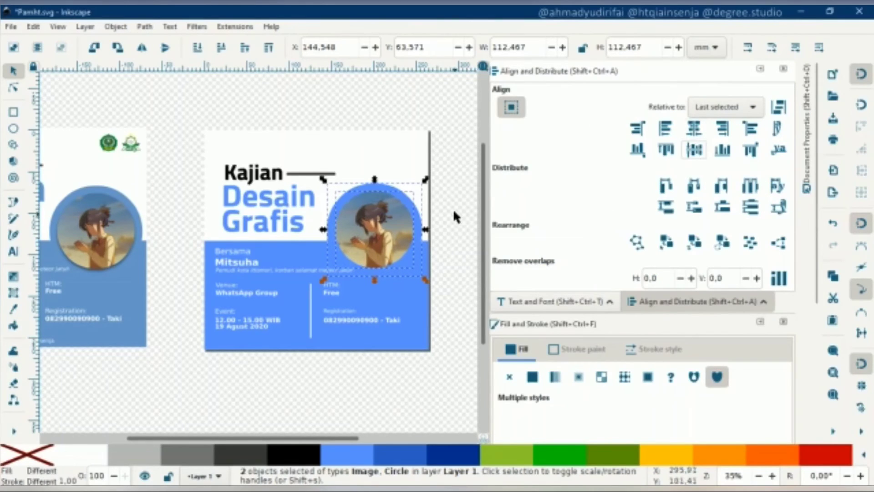
click(441, 181)
Step: Draw a dark semi-transparent circle over the round photo and resize it to about 92.6 mm, covering the photo
scroll(214, 273, left, 5)
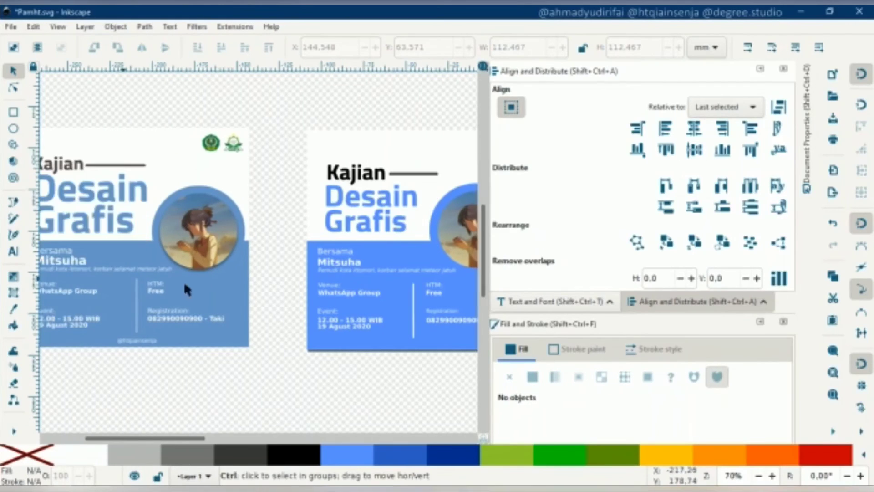
scroll(241, 279, up, 2)
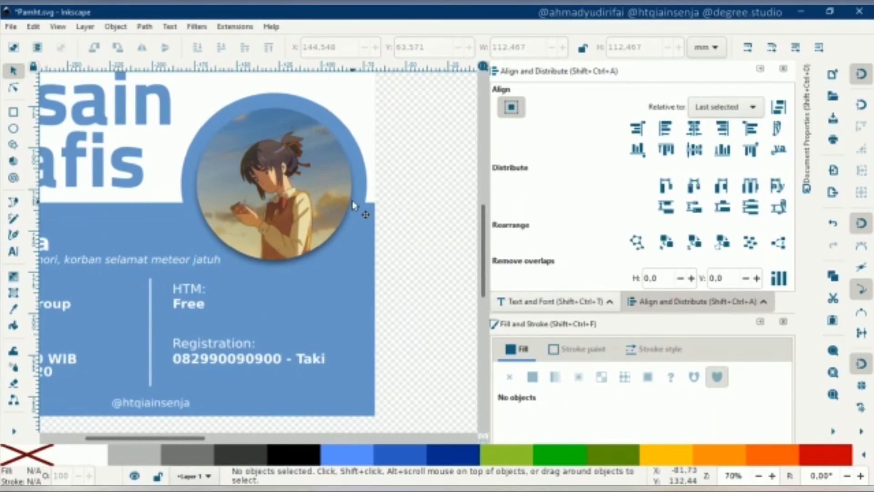
scroll(346, 237, down, 1)
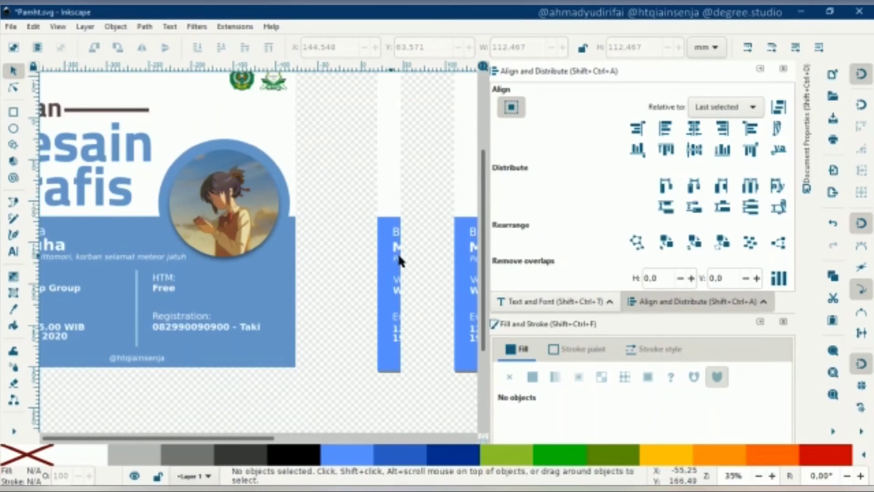
scroll(399, 259, right, 6)
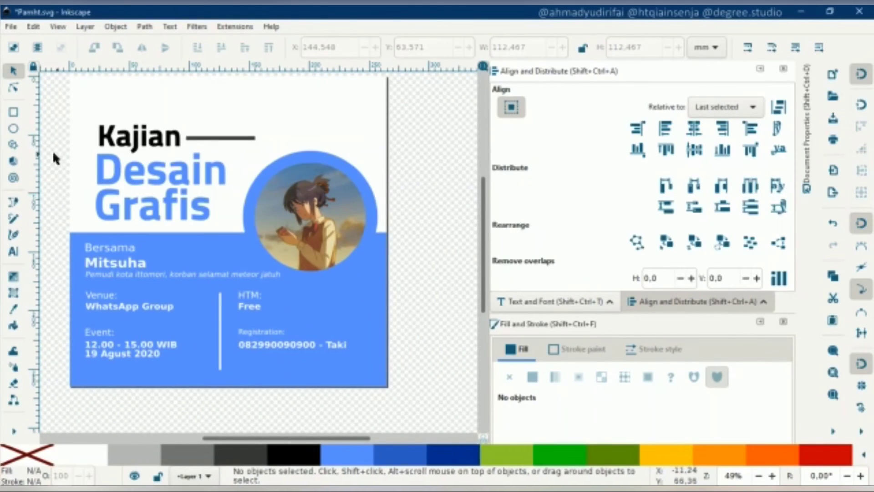
click(13, 128)
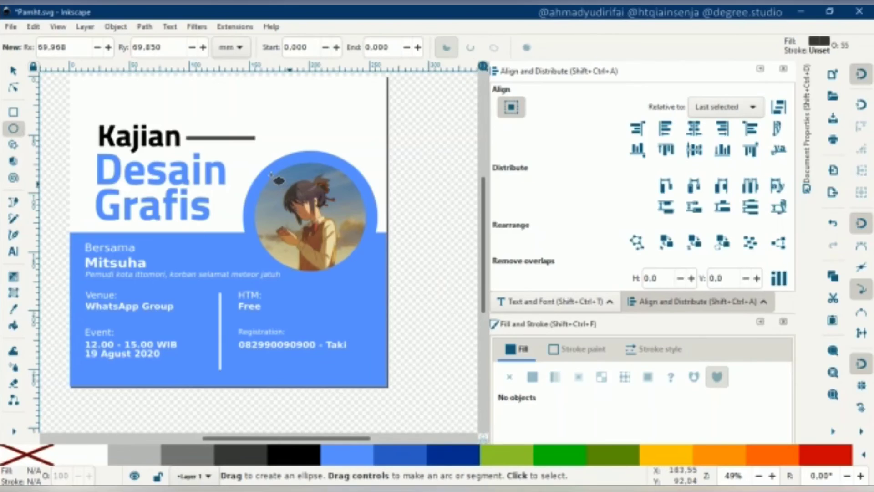
key(ctrl)
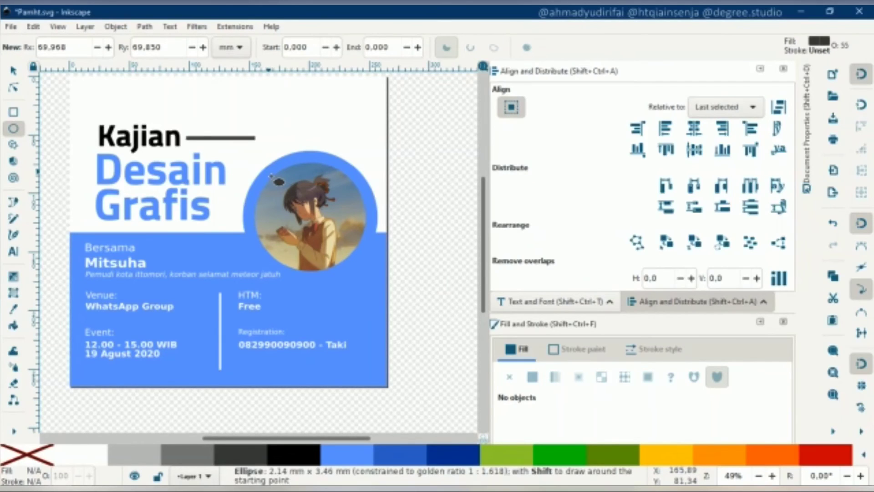
drag(273, 176, 369, 273)
key(s)
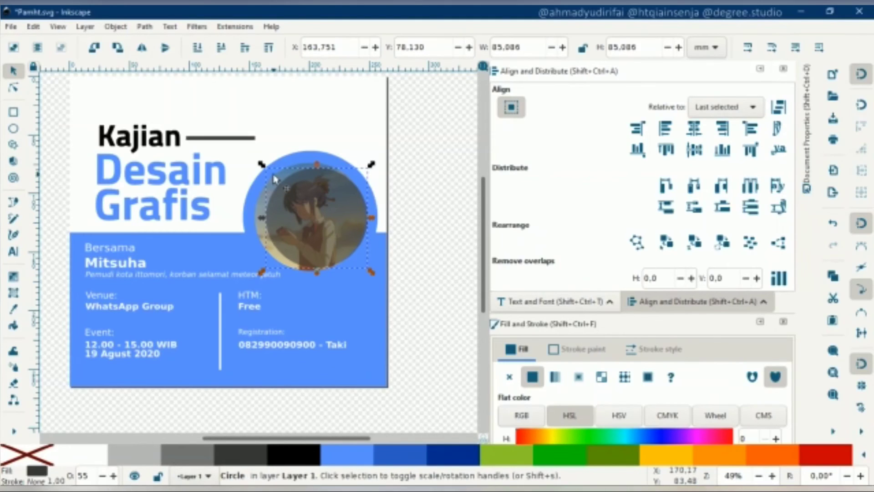
drag(261, 164, 249, 152)
drag(325, 207, 323, 212)
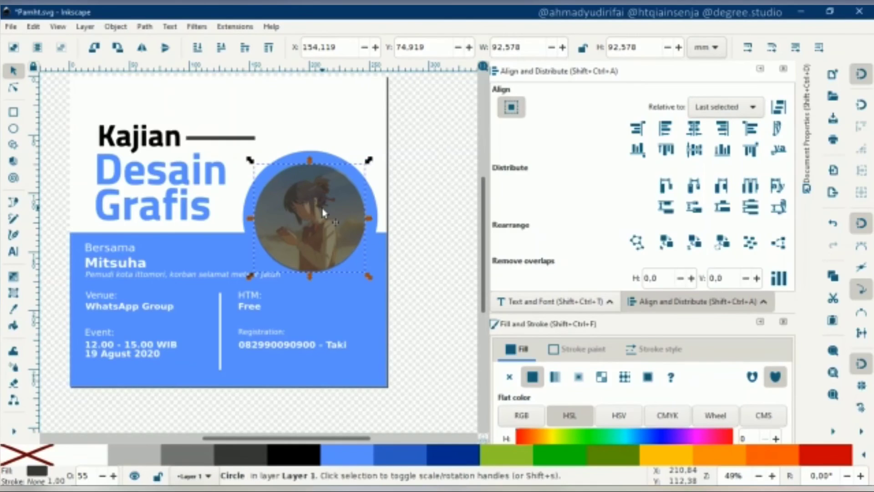
Step: Set the blur of the dark circle over the photo to 15%
scroll(576, 239, down, 2)
scroll(596, 329, down, 9)
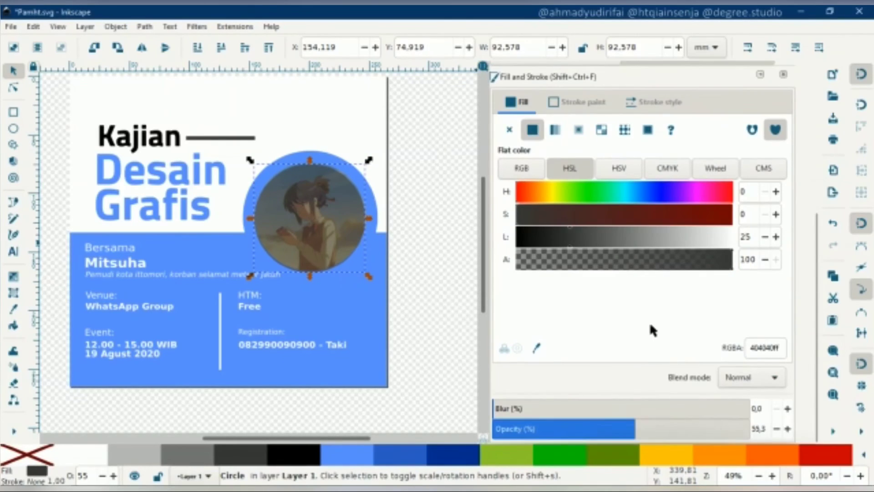
double_click(756, 408)
text(15)
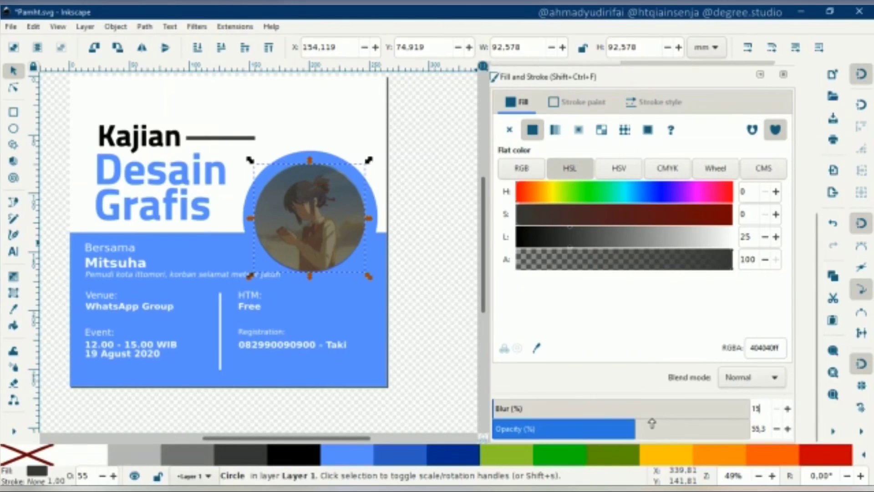
key(Return)
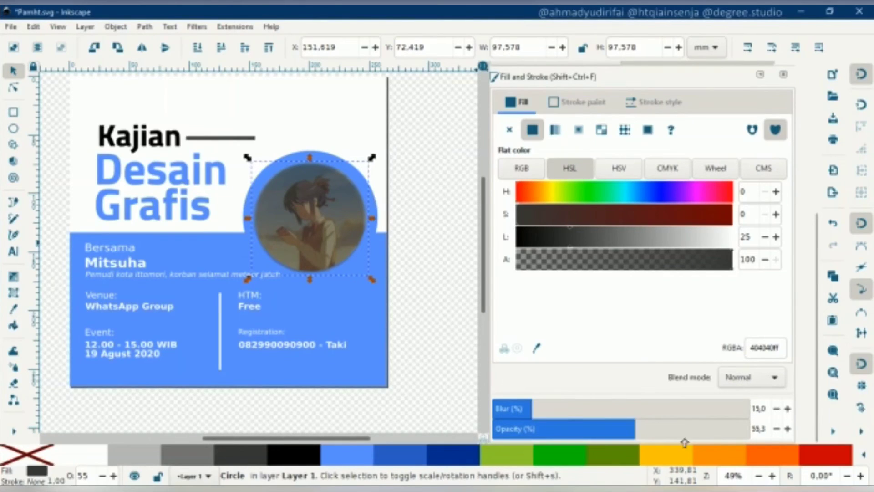
Step: Set the blurred circle's opacity to 50% and darken its fill to pure black by reducing the lightness to 0
double_click(754, 428)
text(40)
key(Return)
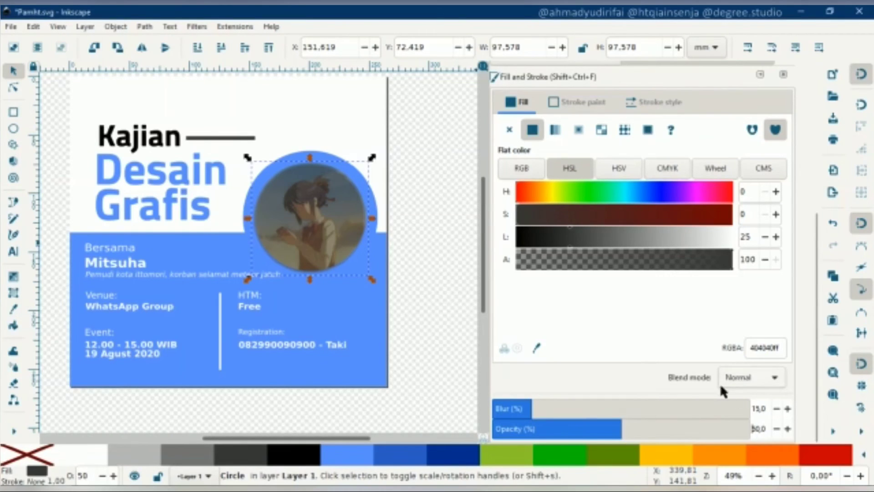
drag(568, 237, 503, 234)
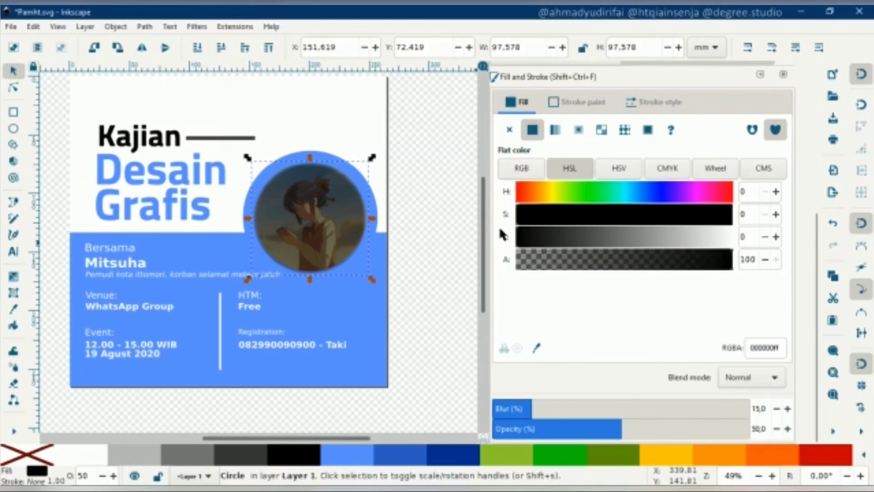
click(420, 190)
Step: Lower the blurred black circle behind the round photo and nudge it slightly down as a drop shadow
click(313, 222)
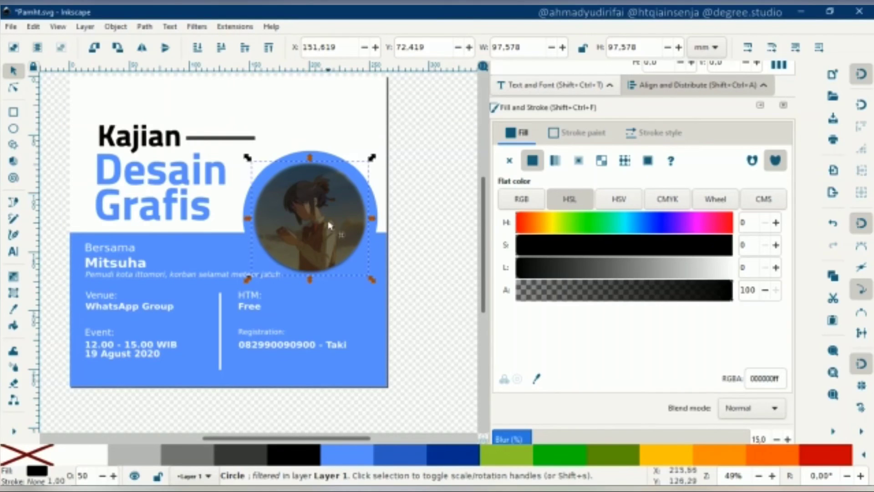
click(222, 49)
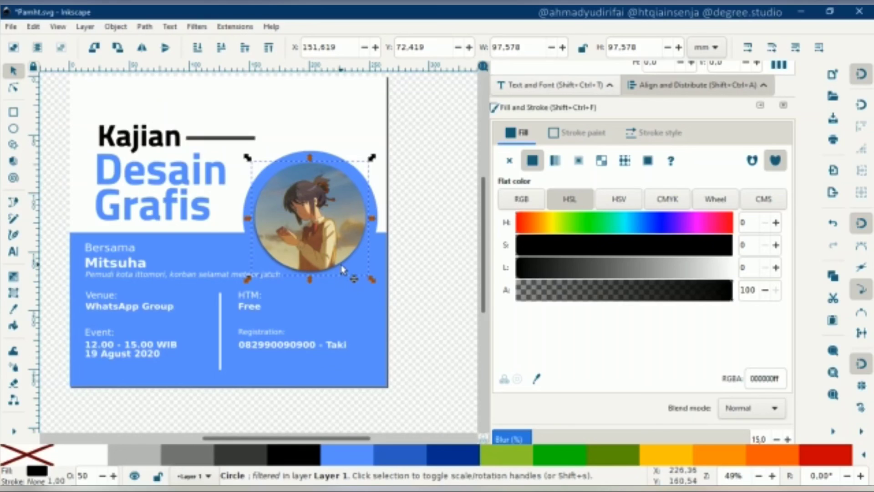
key(Down)
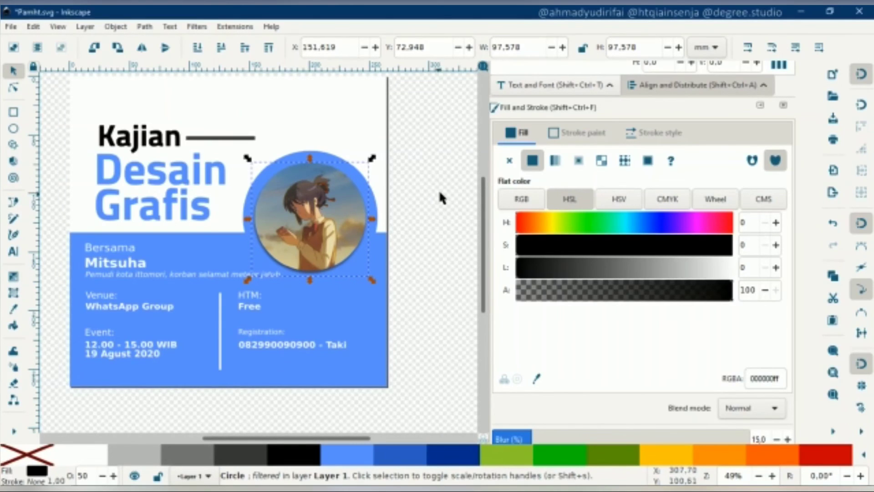